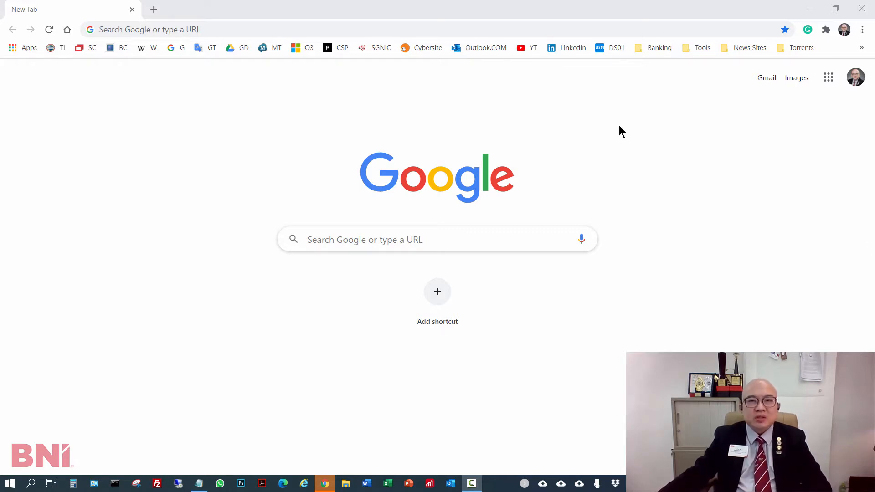
- Open the zoom.us website and sign in to the account
left_click(613, 28)
type("zoom.")
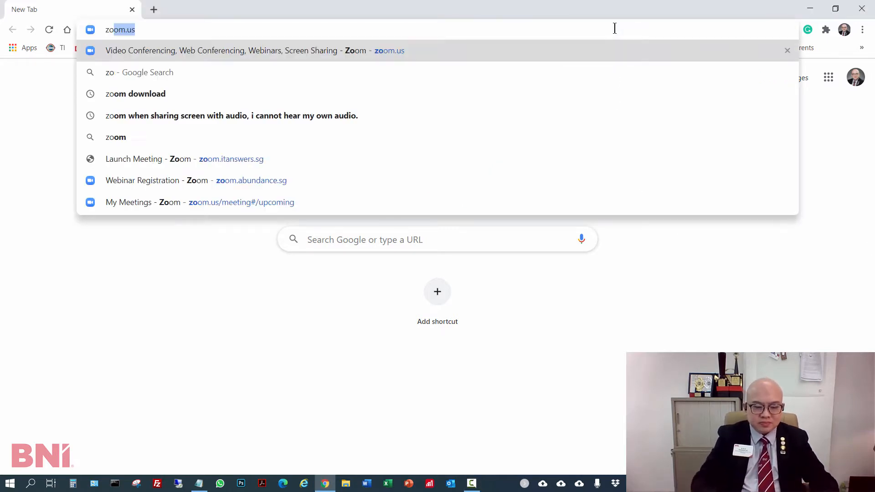
type("us")
key("Return")
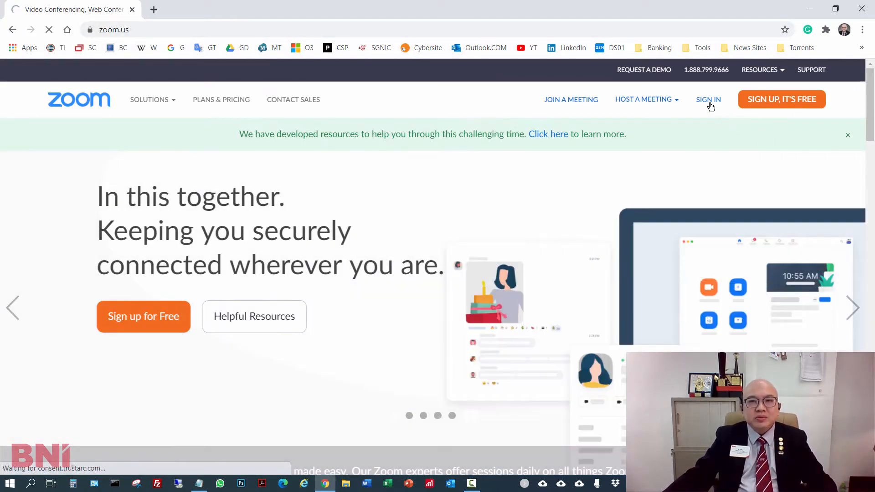
left_click(699, 114)
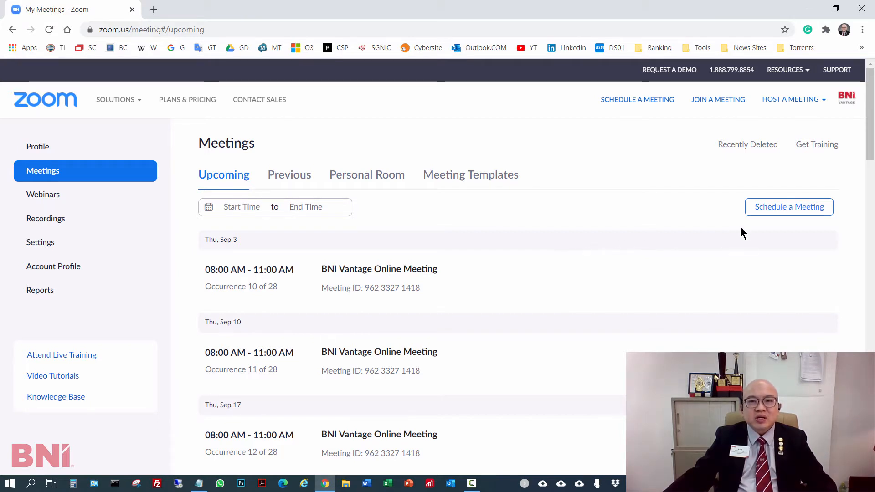
- Start scheduling a new meeting and set its topic to "BNI Lighthouse Online Meeting"
left_click(753, 206)
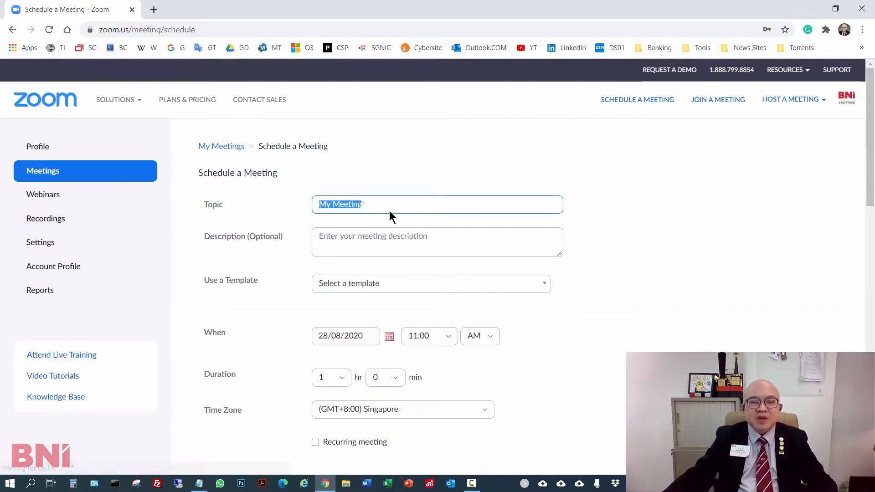
type("BNI")
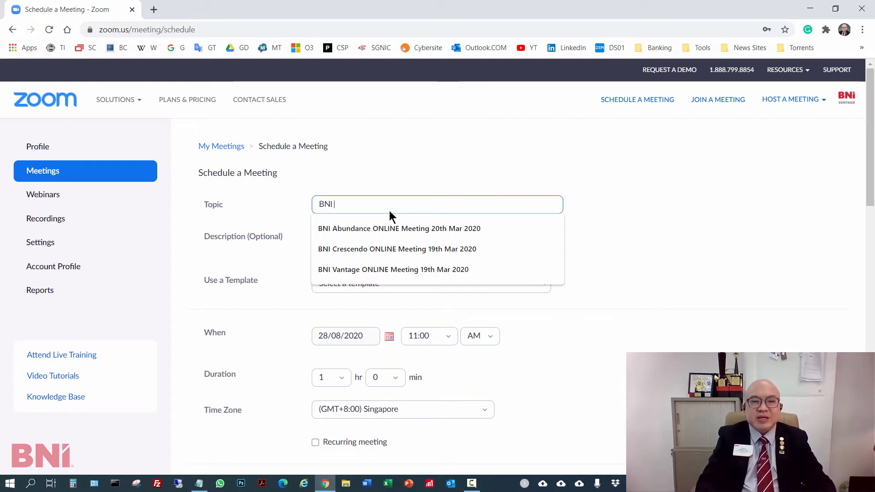
type(" Lightho")
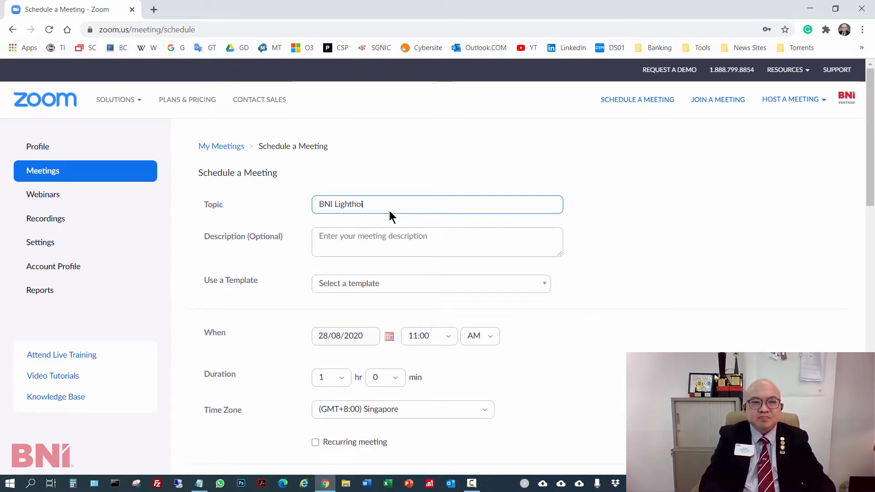
type("use Onl")
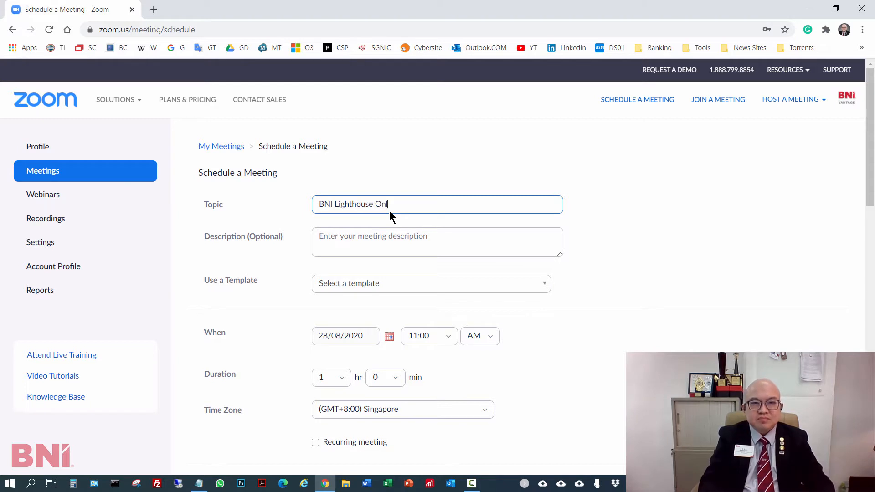
type("ine Meeting")
key("Tab")
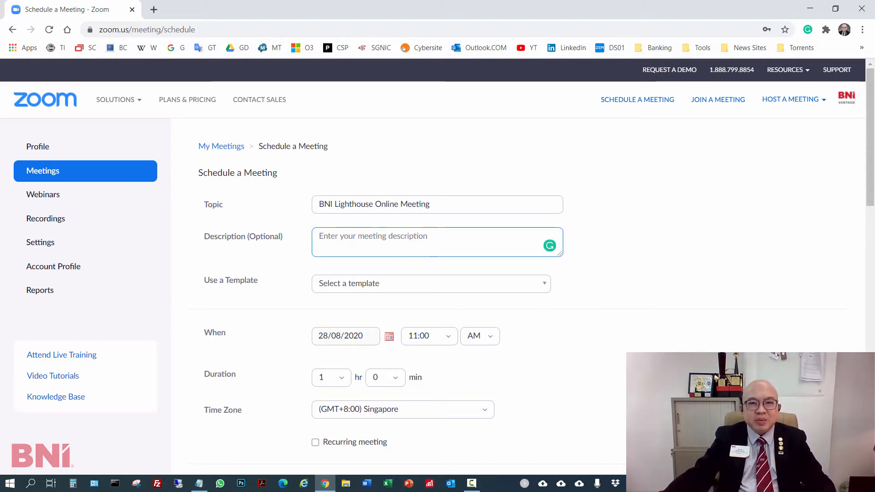
- Paste the prepared disclaimer on personal data and photograph consent into the meeting description
key("alt+Tab")
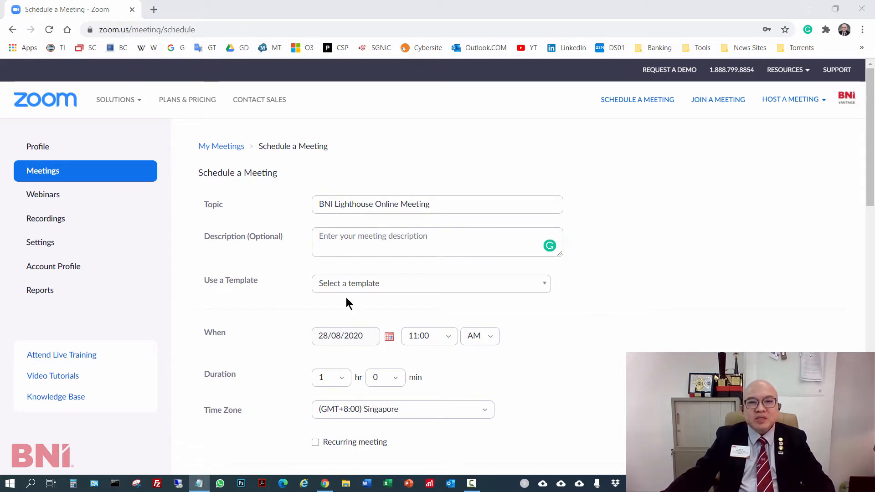
left_click(363, 233)
key("ctrl+v")
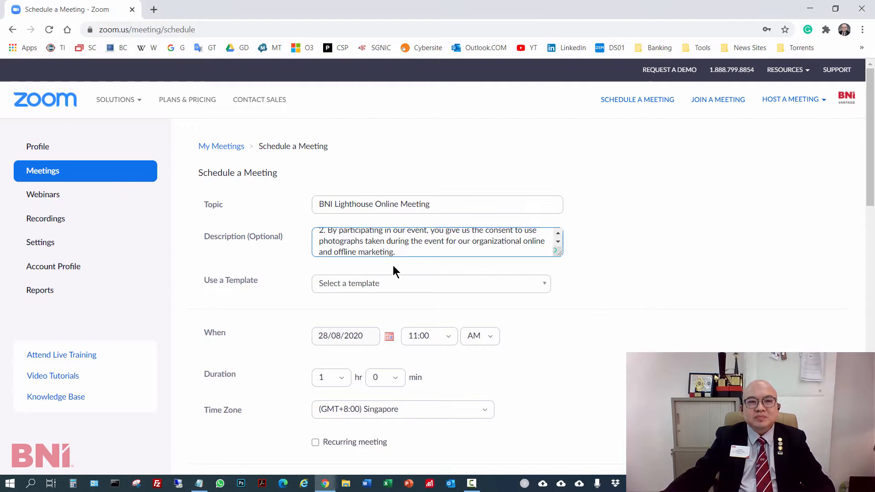
left_click(770, 273)
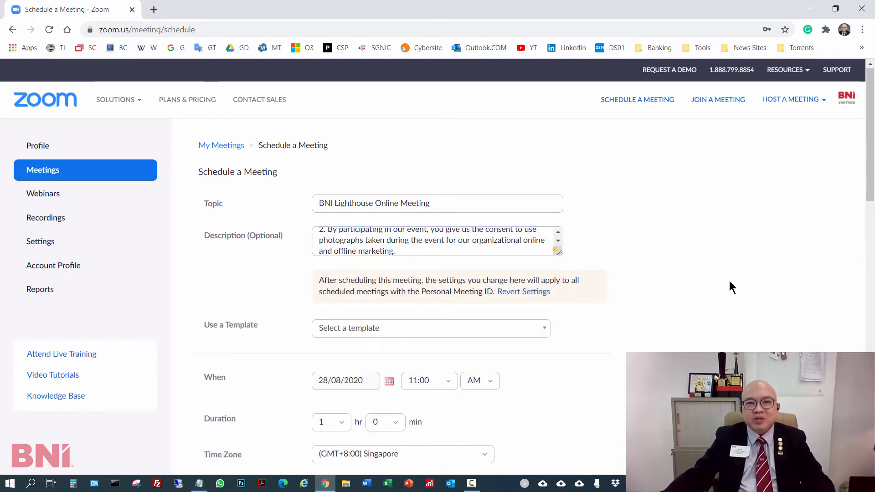
- Schedule the meeting for 31/08/2020 at 7:30 AM with a duration of 3 hours
scroll(729, 283, "down", 2)
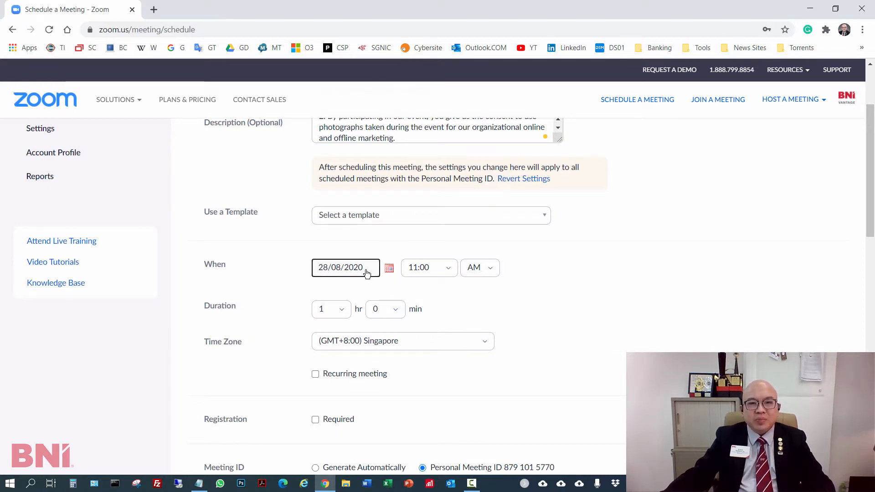
left_click(390, 269)
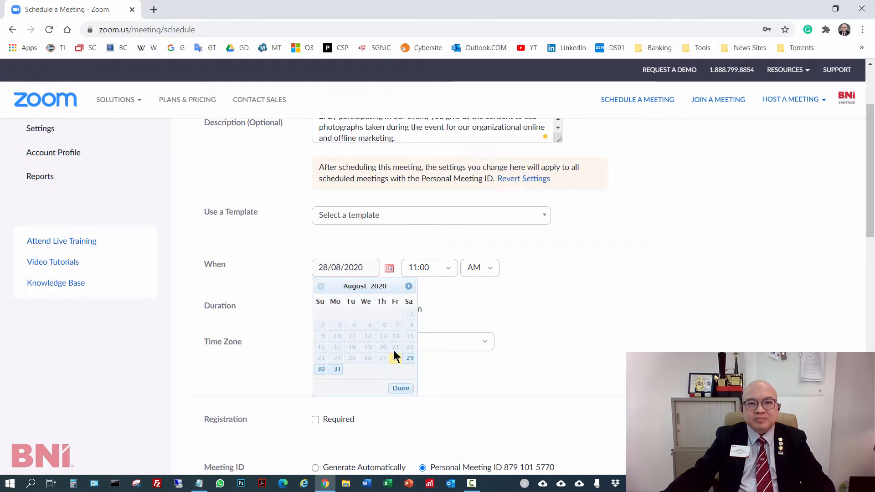
left_click(337, 369)
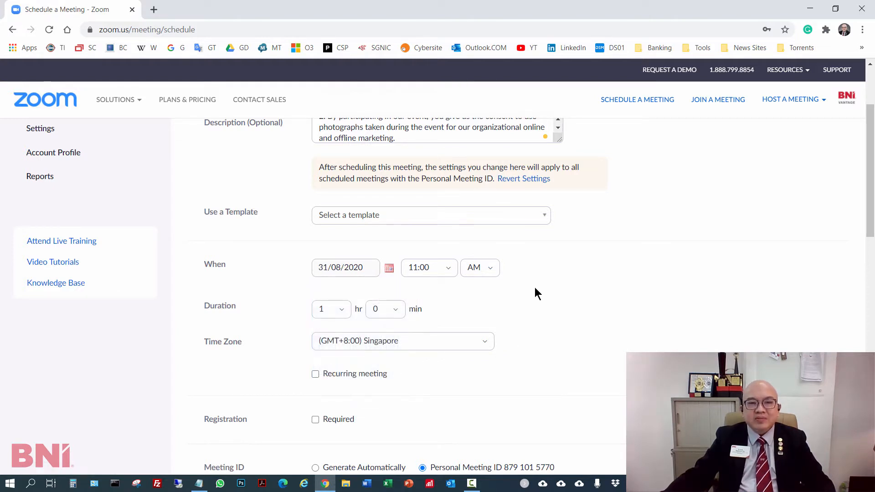
left_click(433, 268)
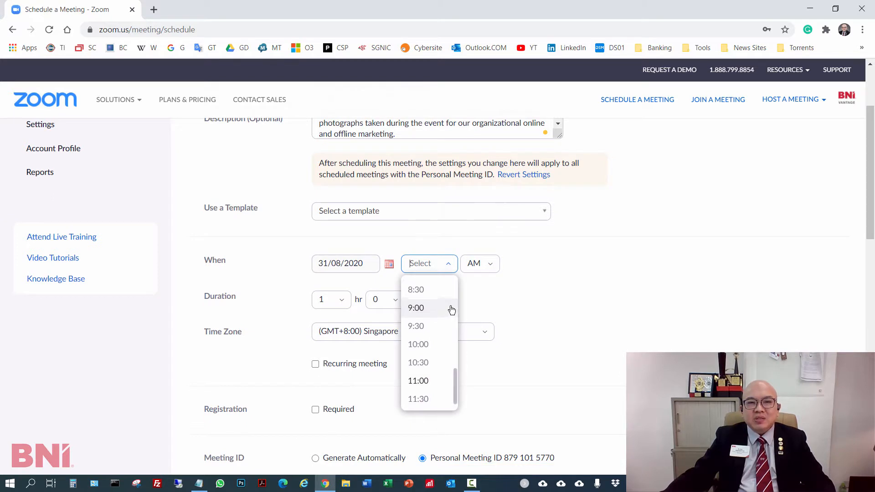
scroll(445, 315, "up", 3)
left_click(437, 365)
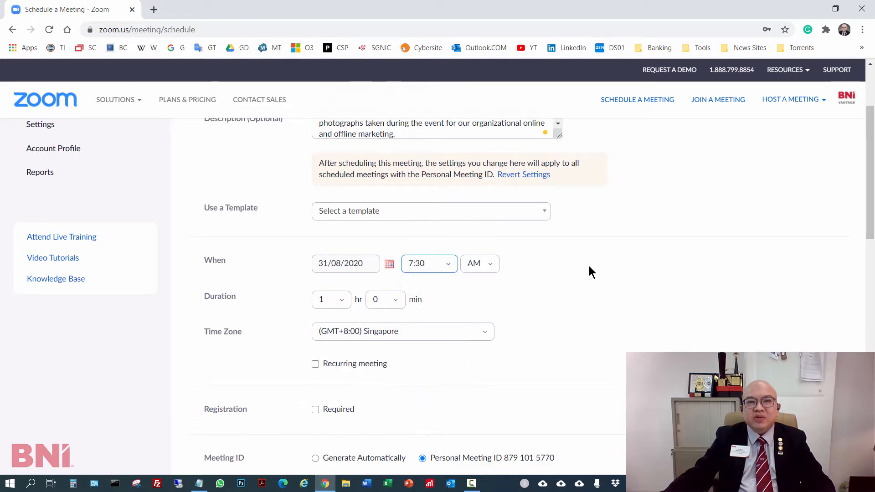
left_click(331, 299)
left_click(333, 380)
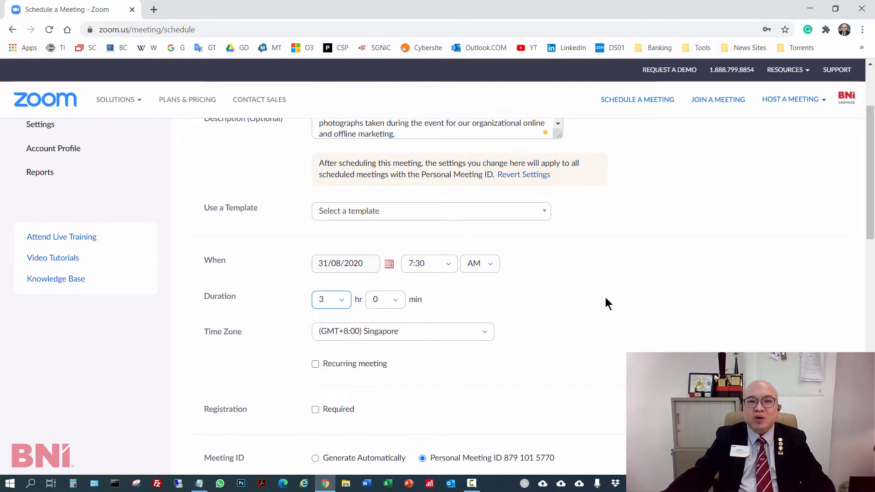
- Make the meeting recurring with a weekly recurrence
scroll(605, 297, "down", 3)
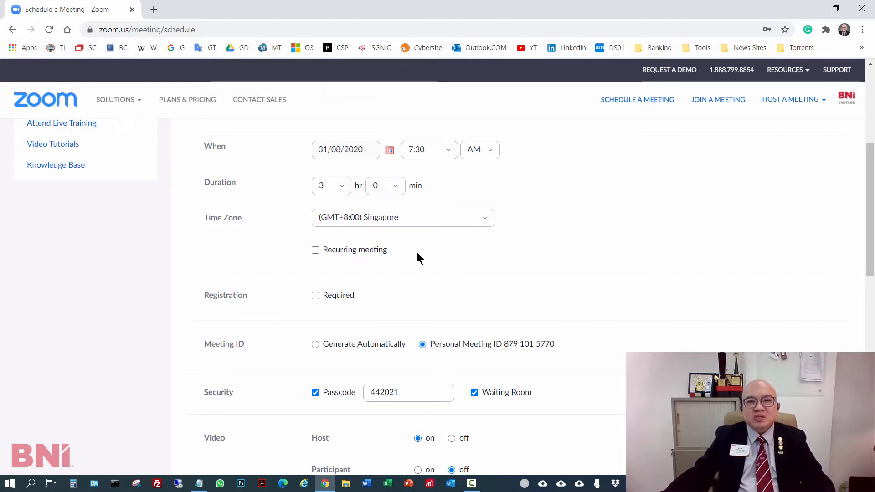
left_click(370, 252)
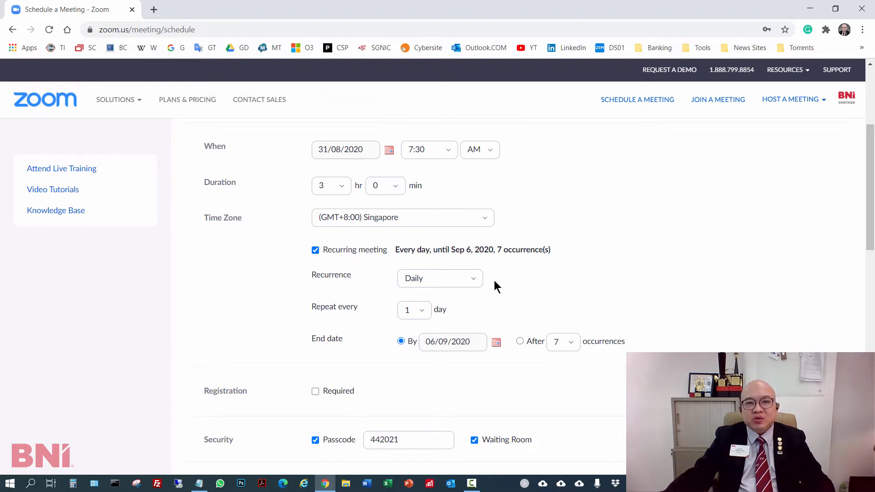
left_click(471, 277)
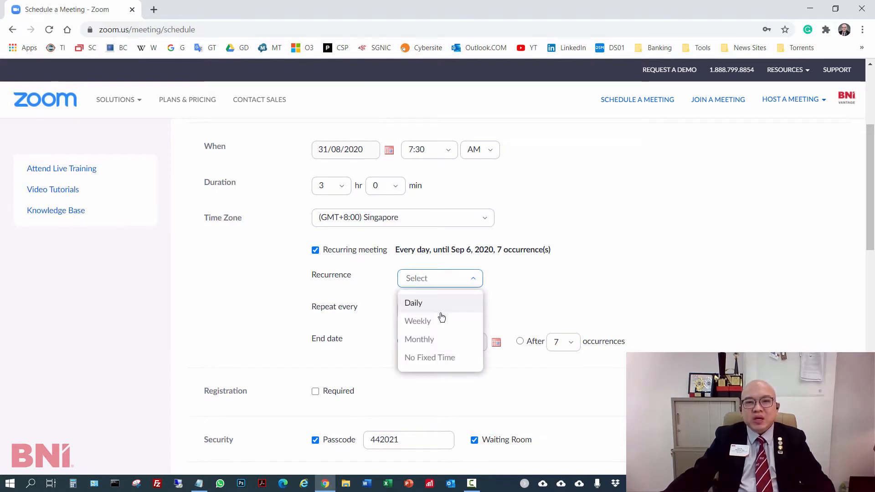
left_click(441, 319)
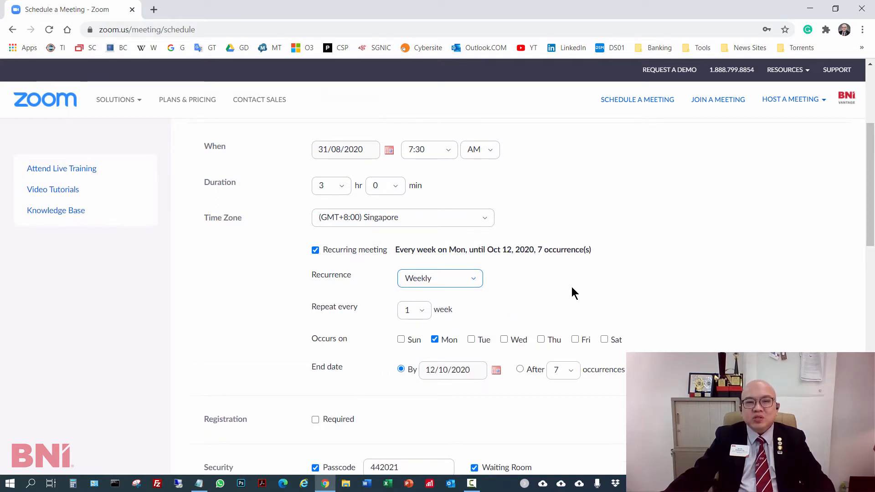
- Set the weekly recurrence to end after 8 occurrences
scroll(570, 289, "down", 3)
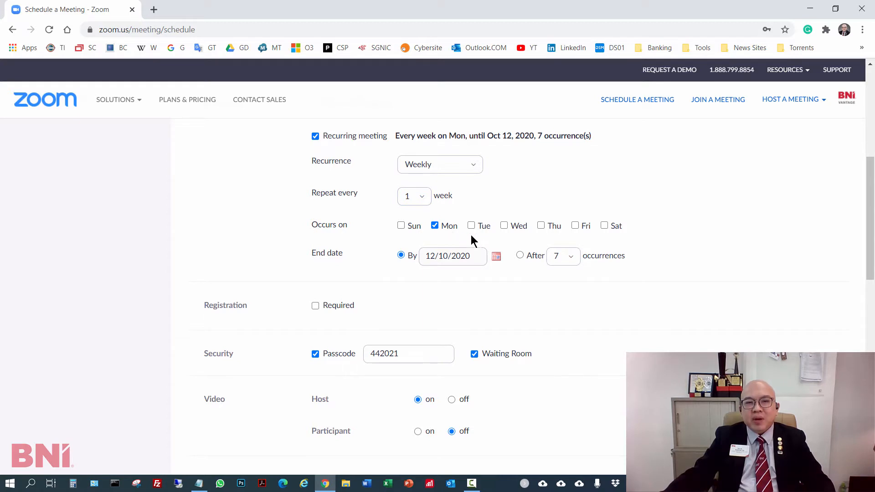
left_click(521, 256)
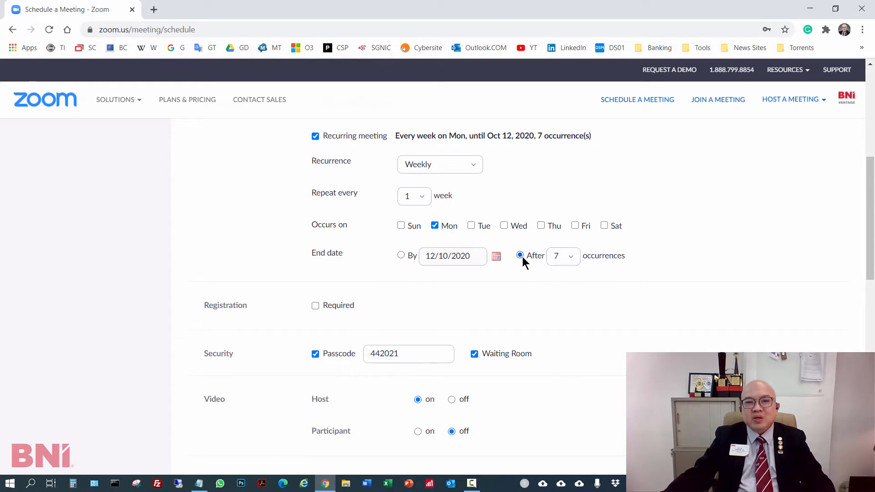
left_click(567, 258)
scroll(560, 383, "down", 1)
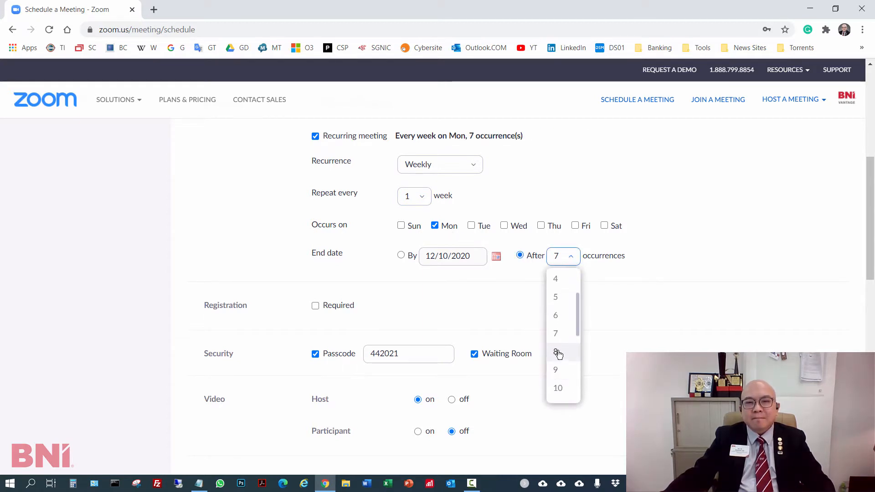
left_click(558, 353)
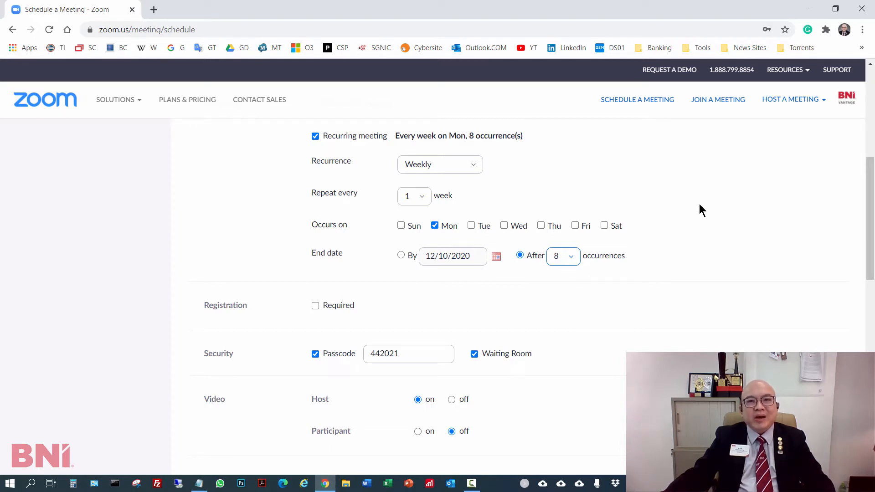
- Require registration, with attendees needing to register for each occurrence to attend
scroll(703, 207, "down", 3)
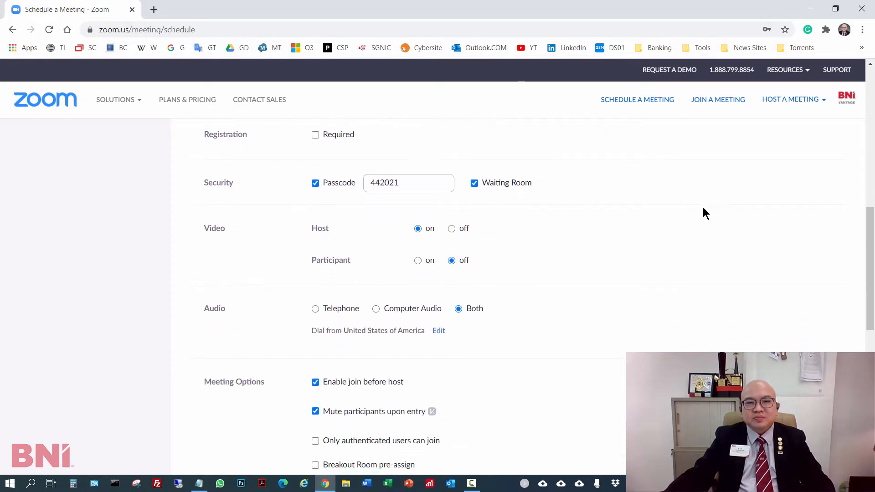
scroll(622, 209, "up", 1)
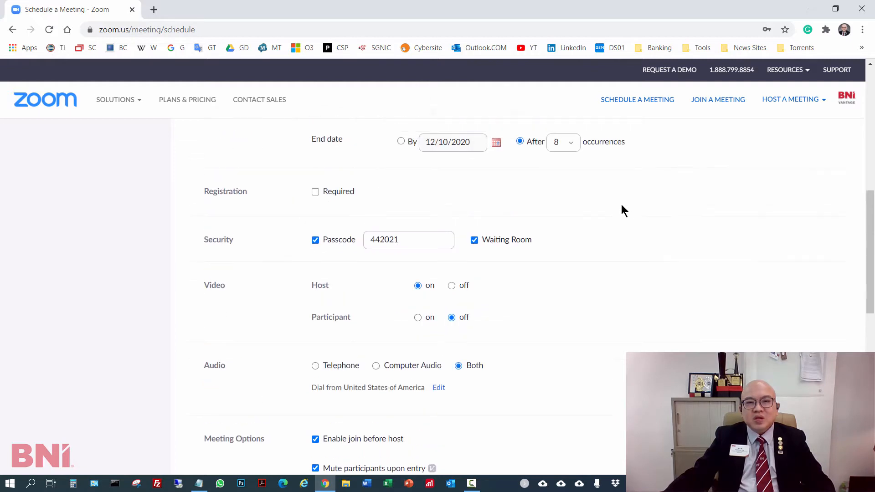
left_click(315, 192)
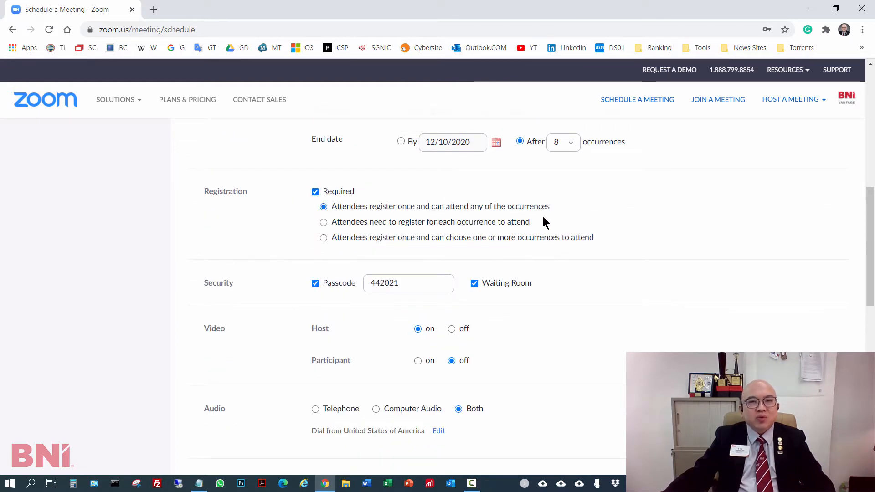
left_click(324, 223)
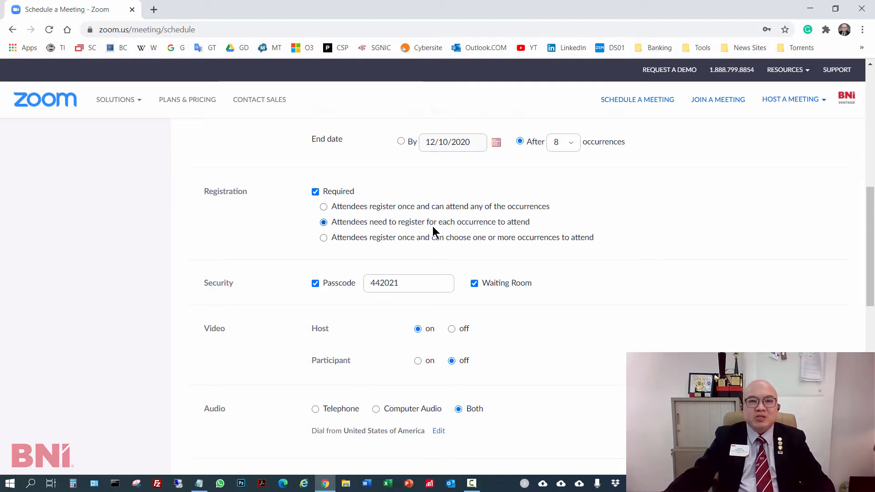
- Remove the meeting passcode requirement and set the host's video to off
left_click(315, 284)
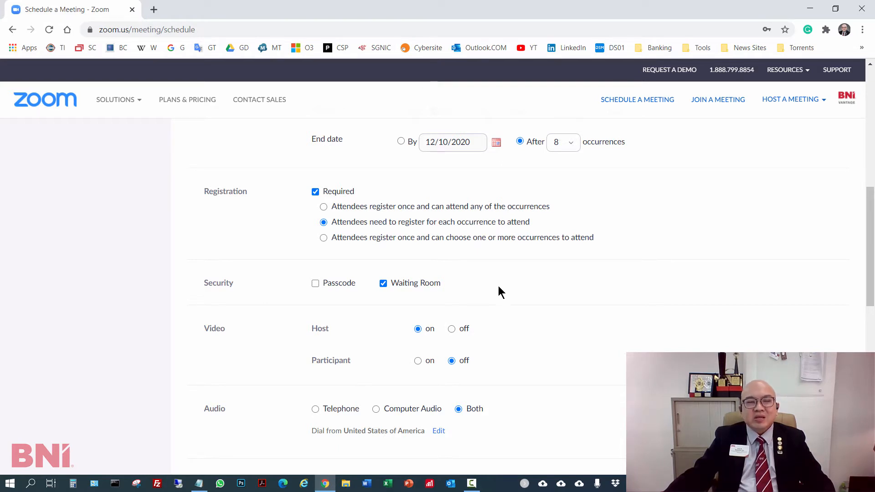
scroll(552, 280, "down", 3)
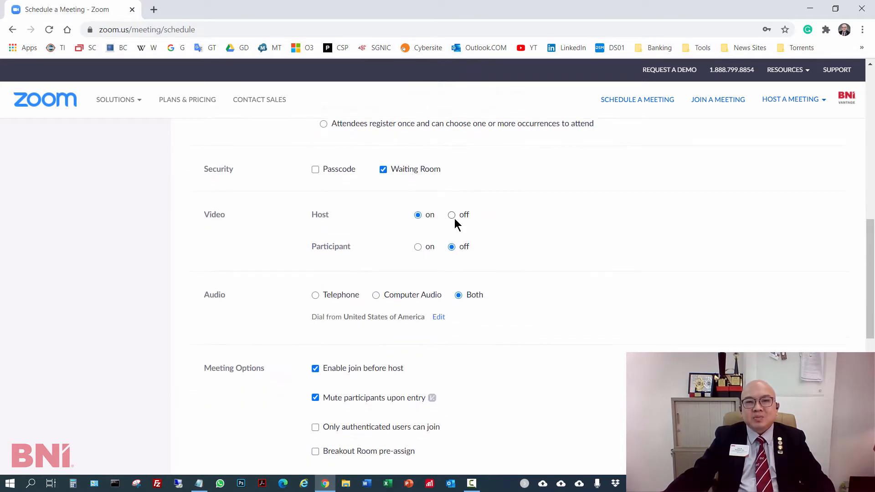
left_click(452, 215)
- Save the meeting with the remaining audio and meeting options as they are
scroll(584, 246, "down", 4)
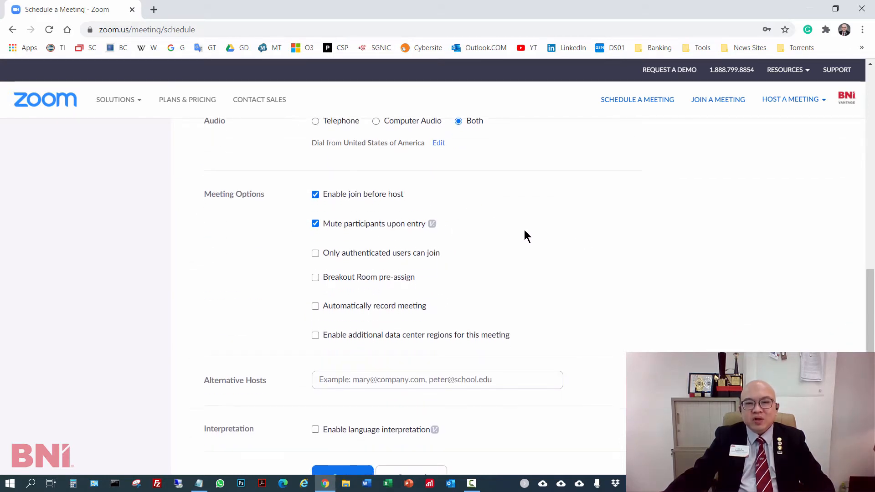
scroll(481, 236, "down", 3)
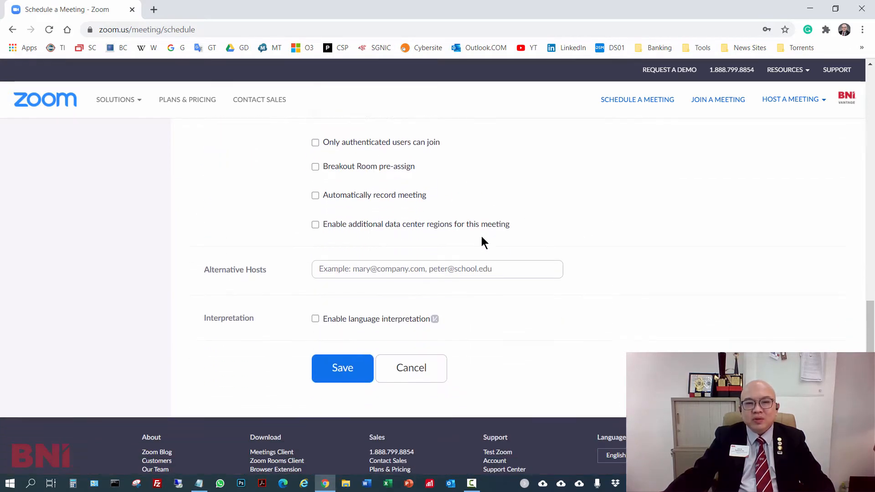
left_click(356, 374)
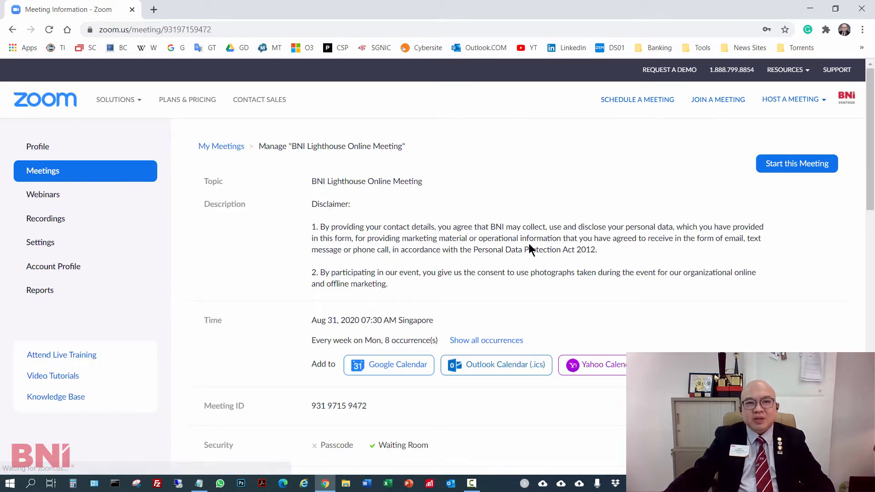
- Highlight the complete registration link in the saved meeting's details
scroll(529, 237, "down", 3)
scroll(526, 228, "down", 2)
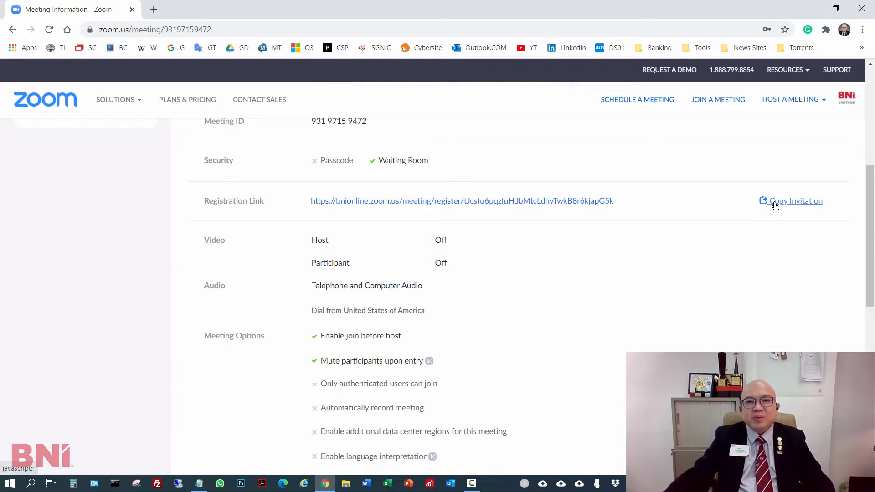
left_click_drag(613, 201, 314, 208)
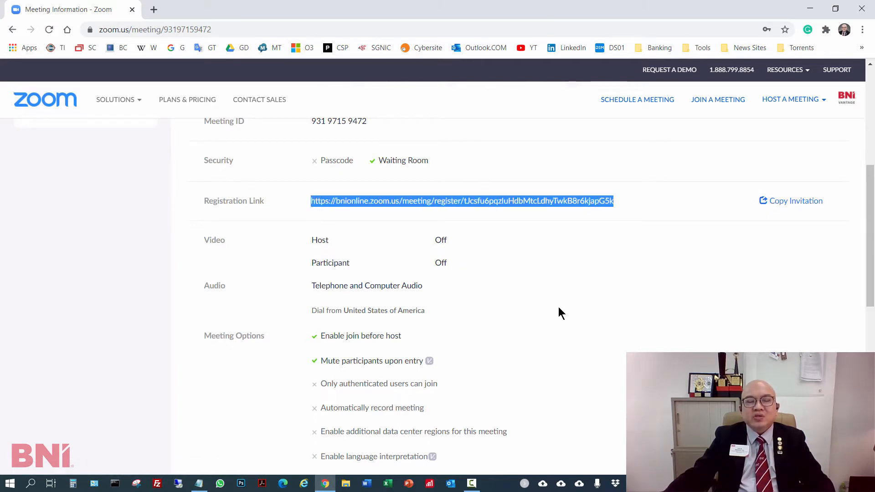
- Edit the meeting's registration options to add Phone, Industry and Organization as optional registration fields
scroll(567, 292, "down", 3)
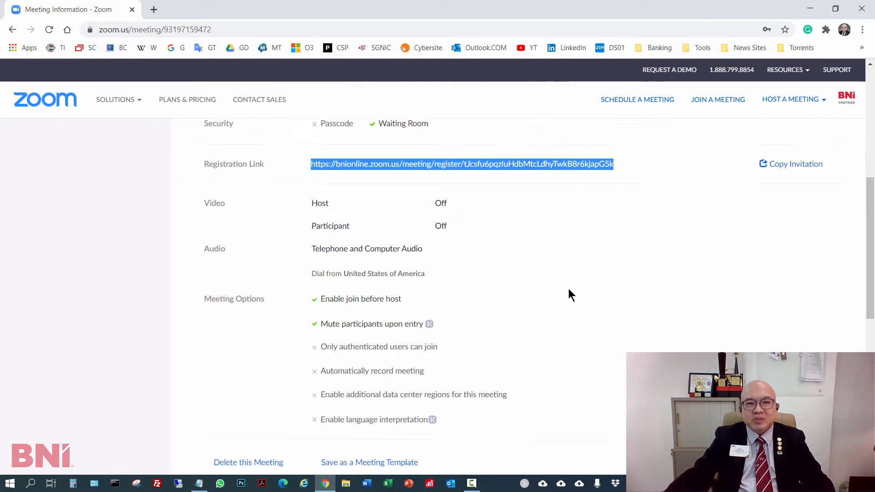
scroll(548, 239, "down", 3)
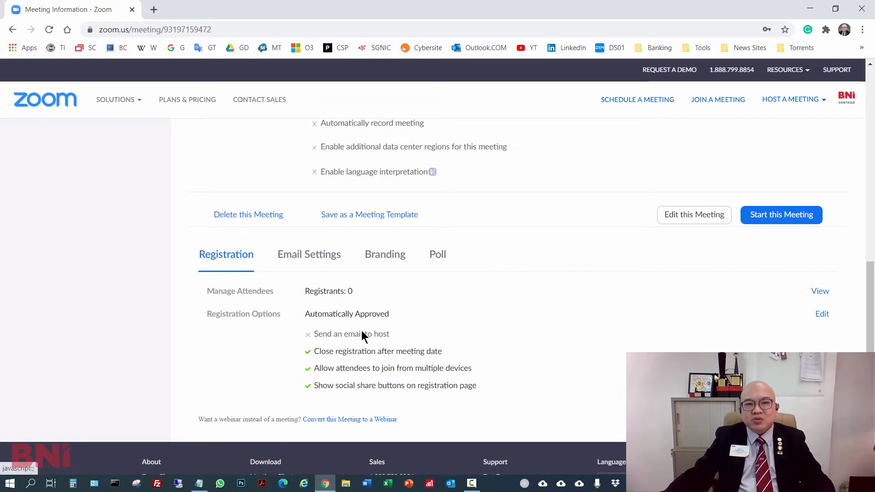
left_click(822, 315)
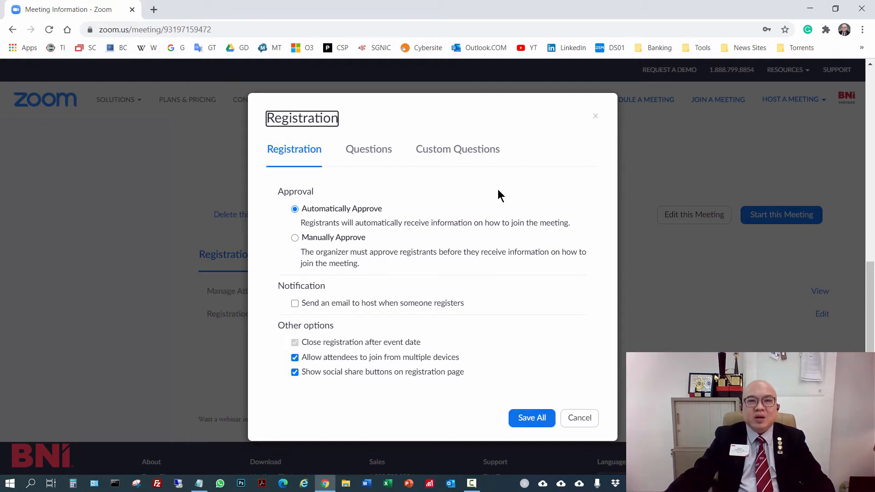
left_click(369, 155)
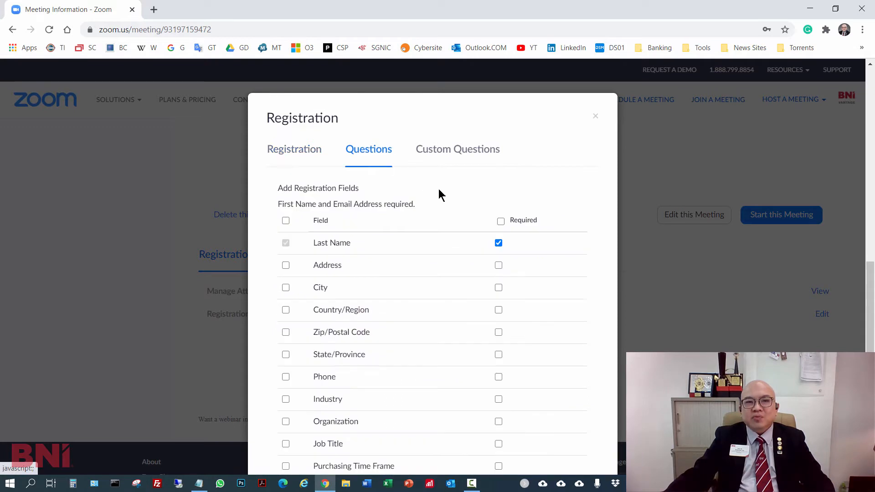
scroll(552, 330, "down", 1)
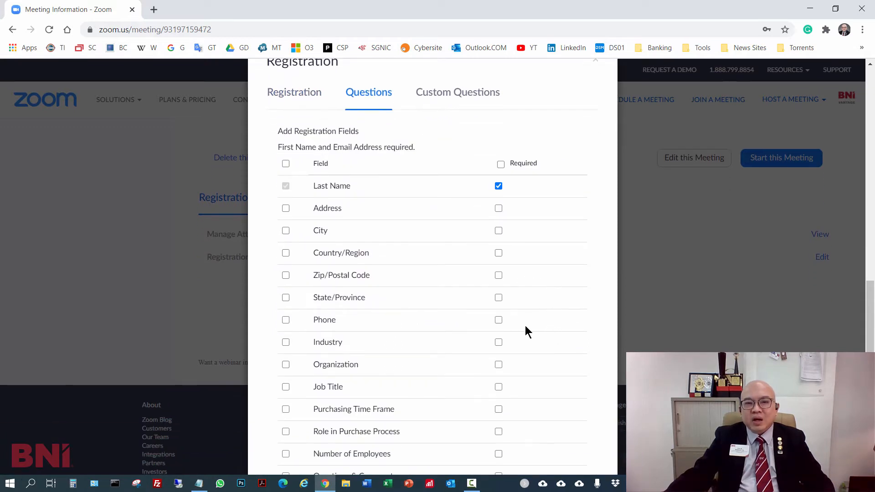
left_click(285, 320)
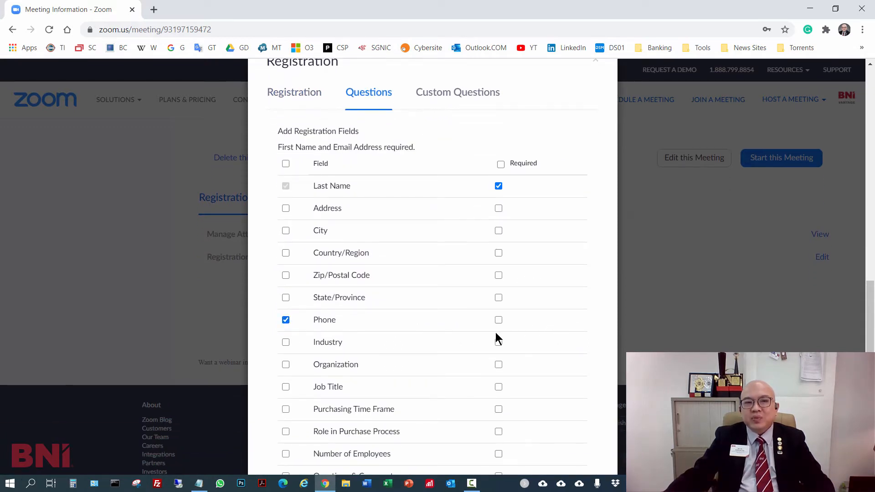
left_click(286, 342)
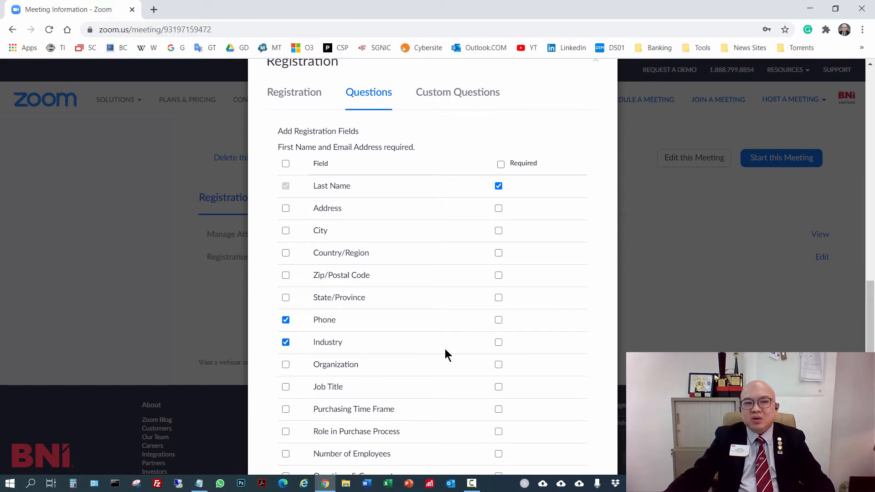
left_click(286, 364)
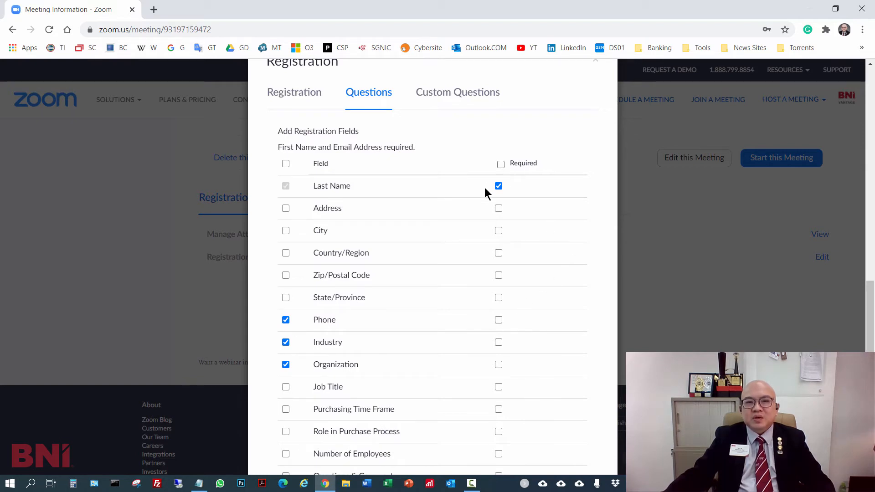
- Create the optional short-answer custom question "Who invited you?" and save all registration settings
left_click(464, 95)
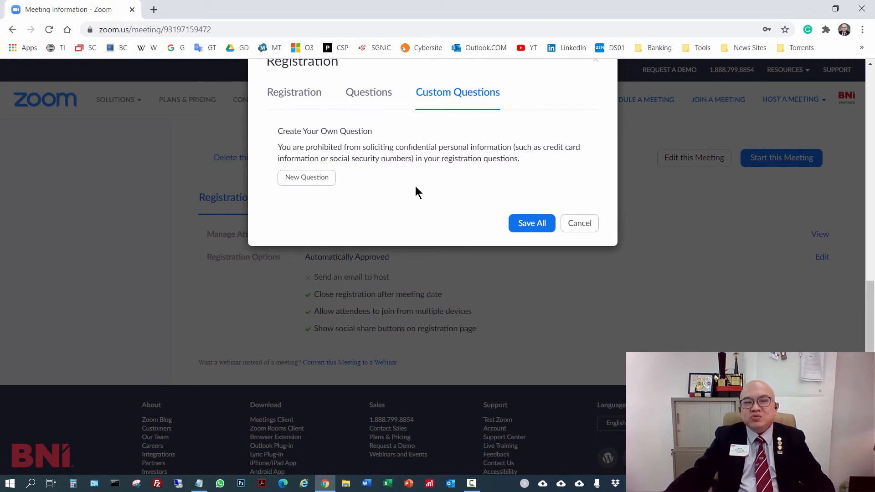
left_click(307, 177)
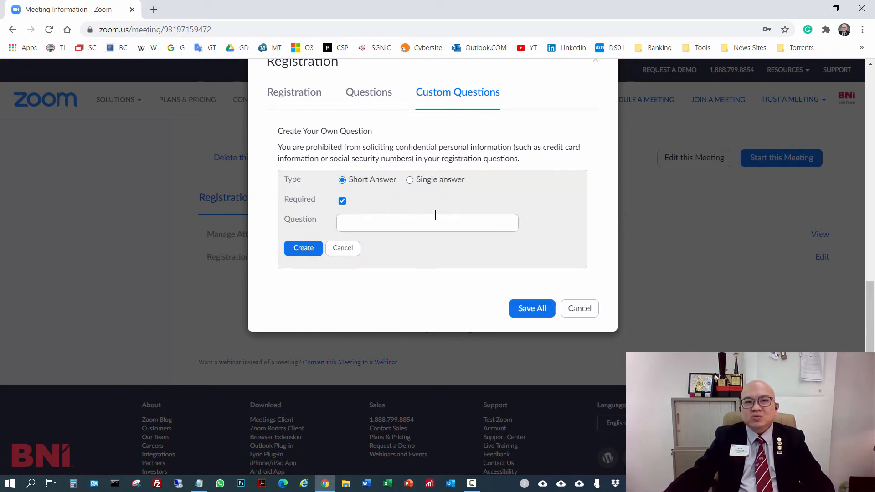
left_click(394, 221)
type("Who")
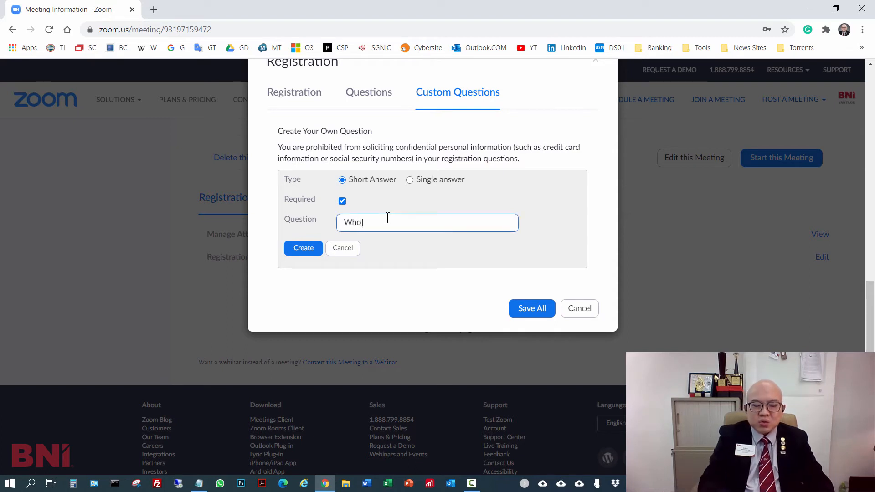
type(" invited")
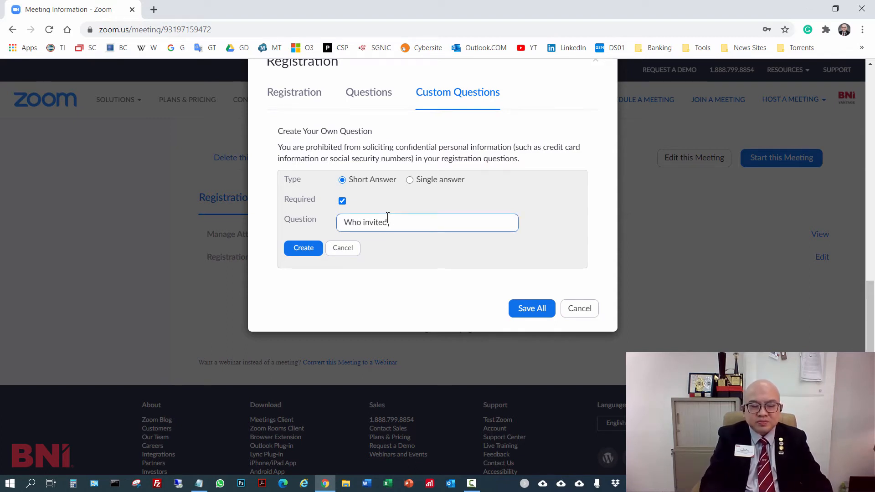
type(" you?")
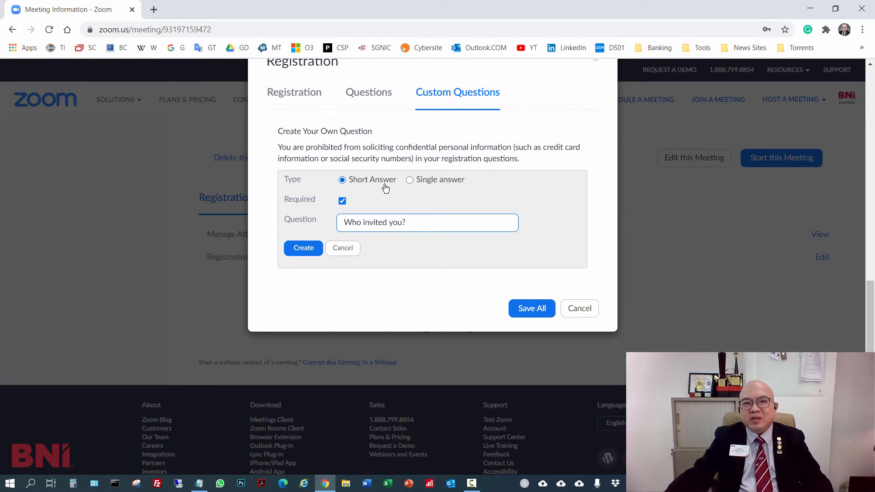
left_click(342, 201)
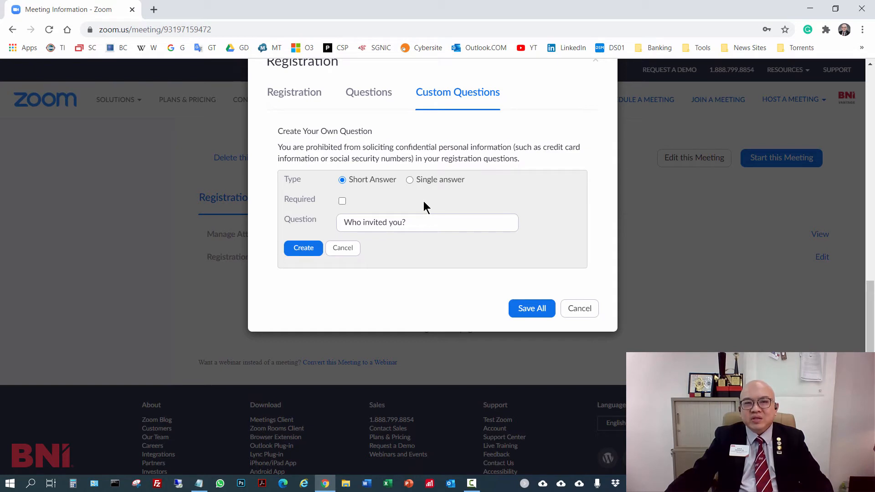
left_click(302, 250)
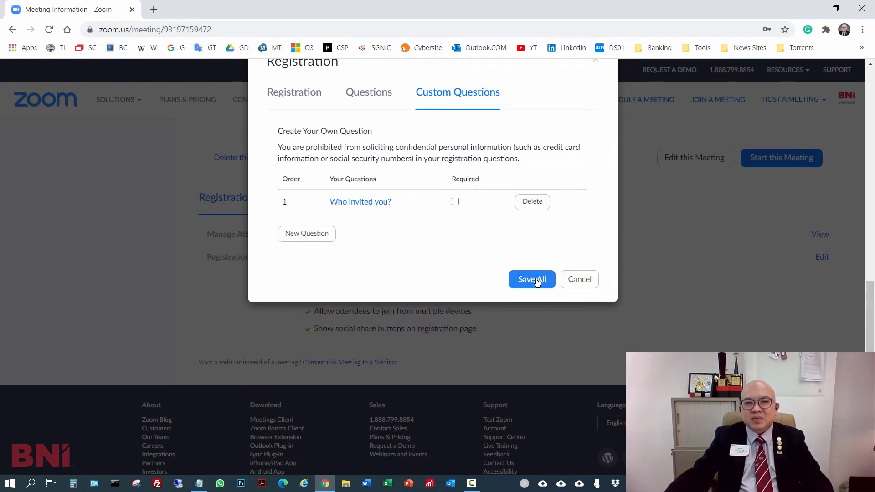
left_click(537, 281)
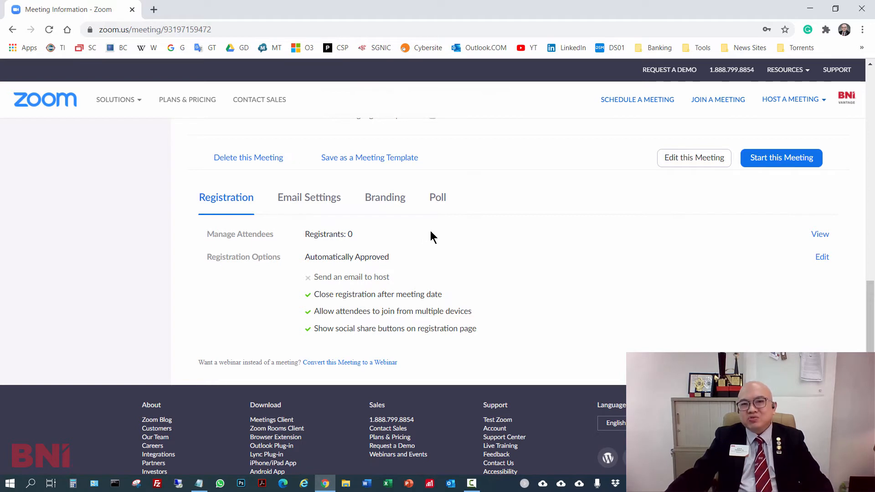
- Upload Zoom Branding.PNG from Downloads as the meeting's branding banner
left_click(387, 199)
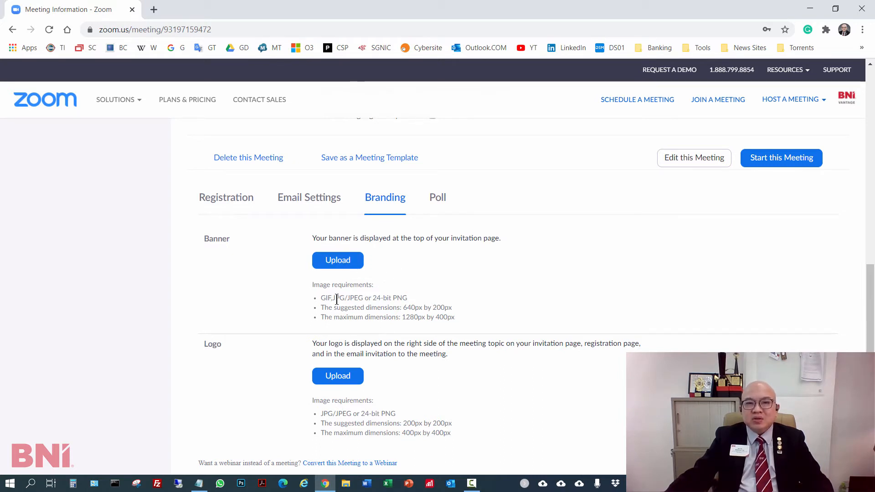
left_click_drag(320, 298, 459, 319)
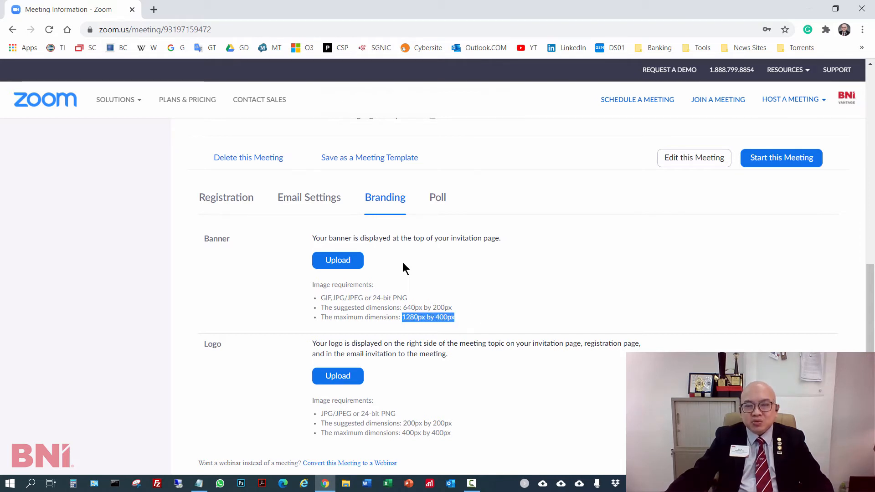
left_click(340, 261)
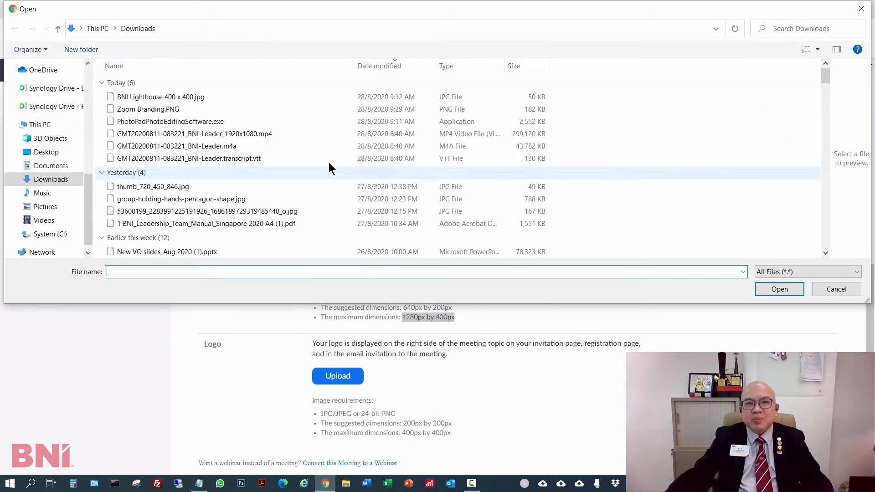
left_click(191, 109)
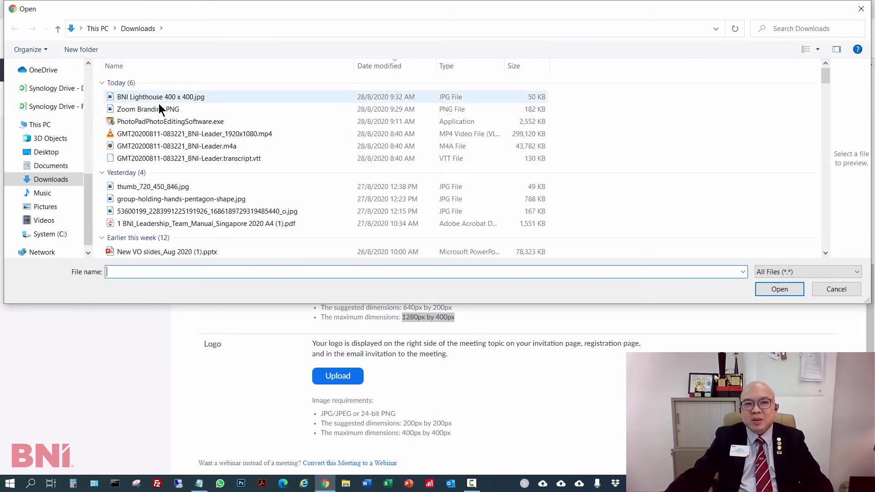
left_click(780, 289)
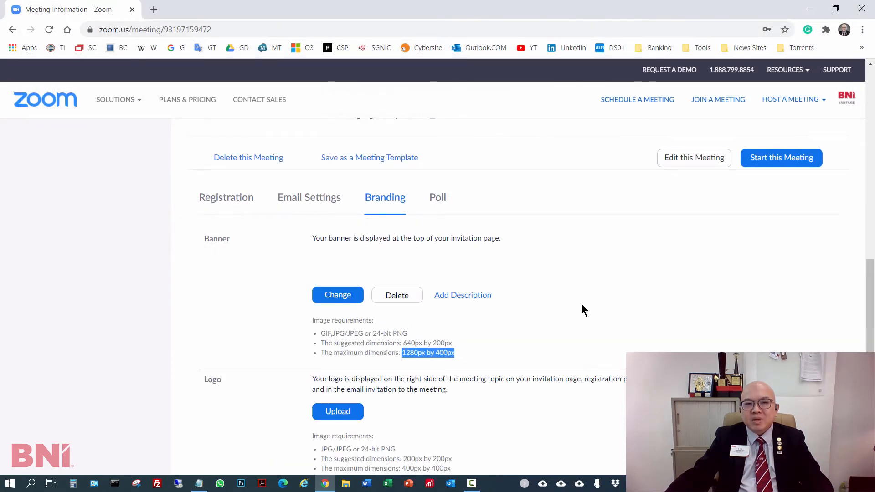
- Upload BNI Lighthouse 400 x 400.jpg from Downloads as the meeting's logo
scroll(665, 322, "down", 4)
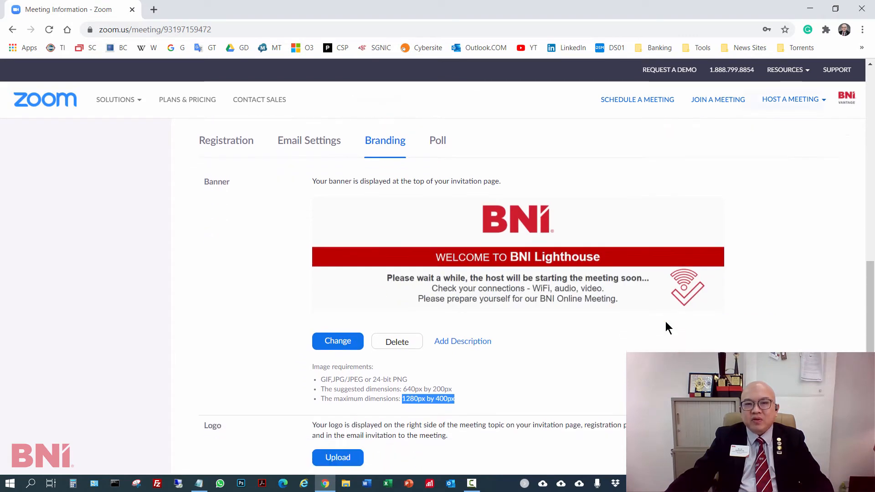
left_click(348, 346)
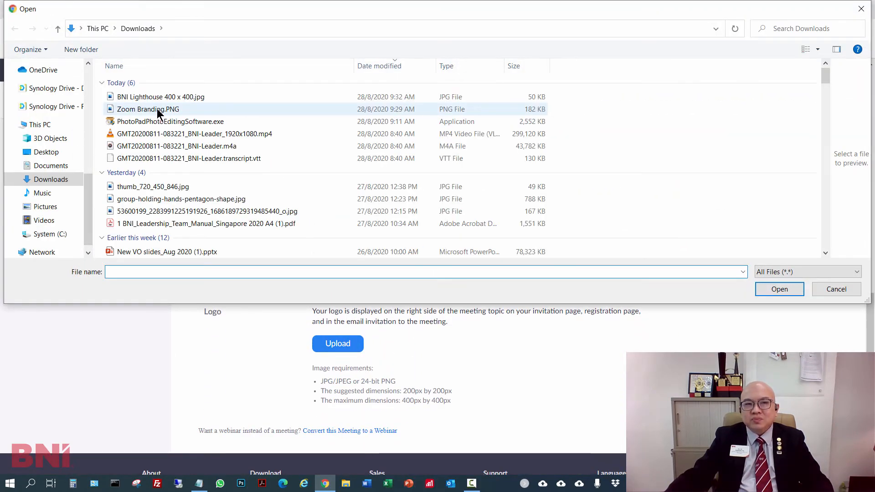
left_click(168, 97)
left_click(789, 293)
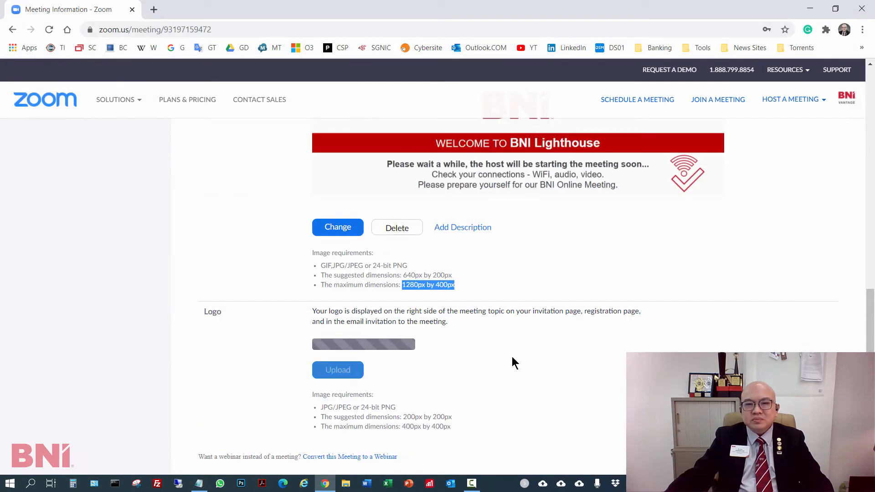
scroll(504, 325, "down", 5)
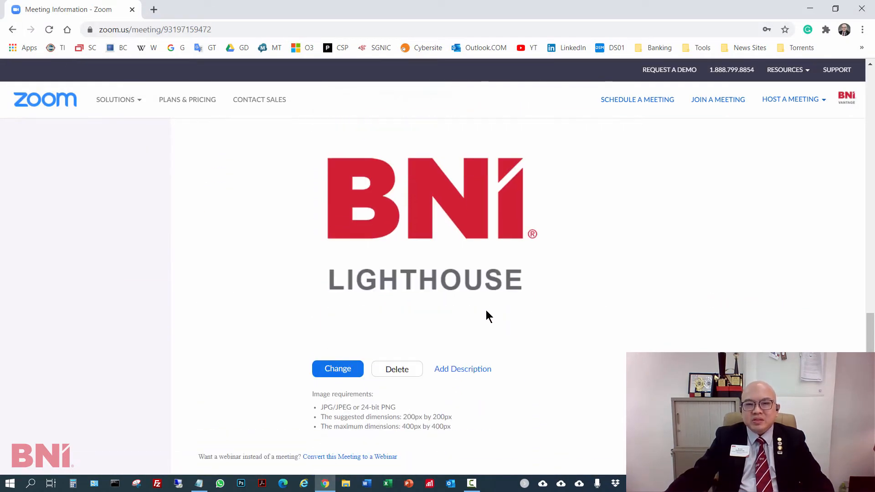
- Add a new poll to the meeting and title it "Visitor Poll 1"
scroll(485, 313, "up", 5)
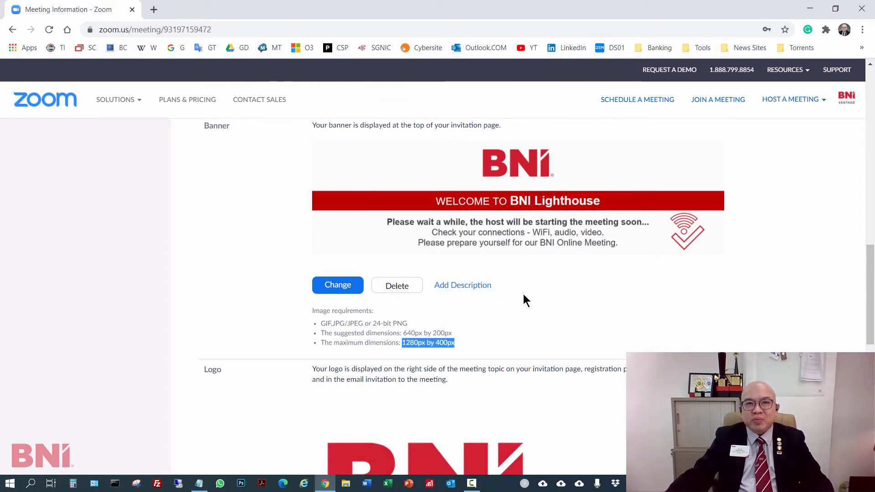
scroll(523, 296, "up", 4)
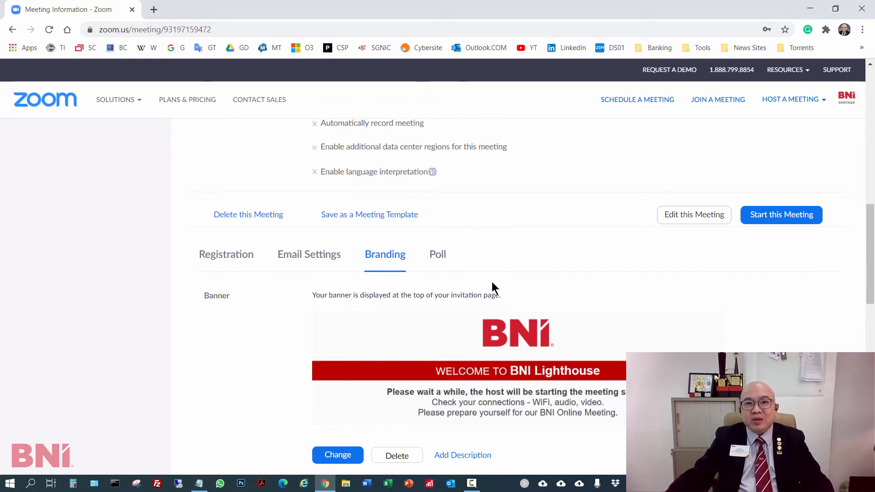
left_click(440, 255)
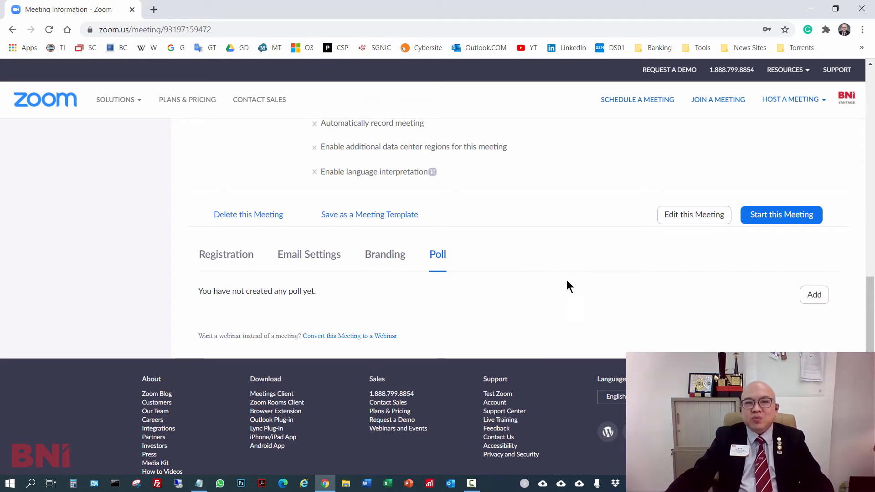
left_click(813, 296)
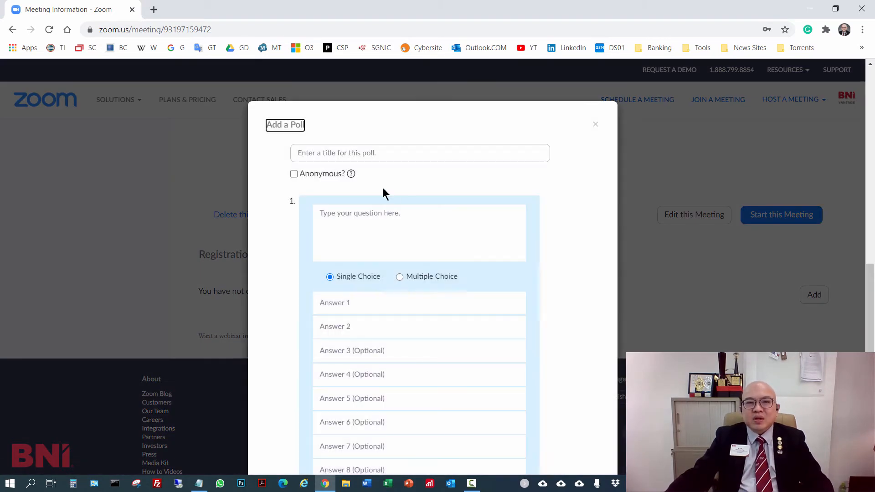
left_click(367, 150)
type("Visi")
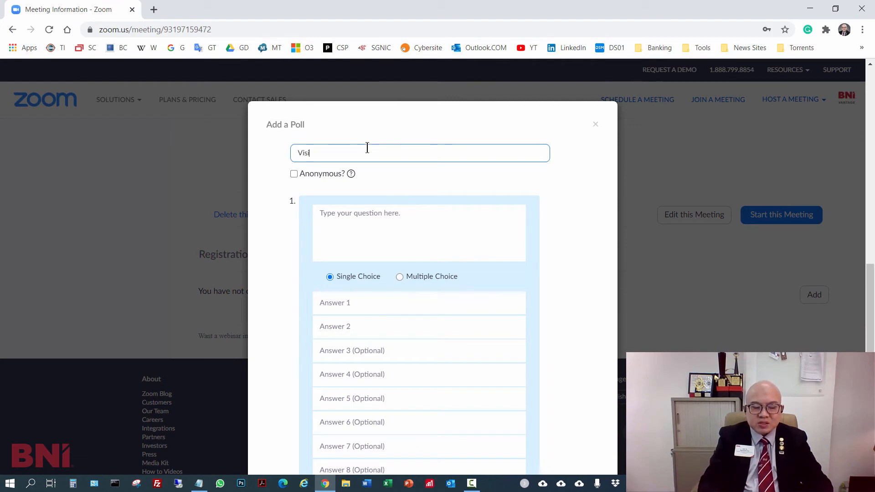
type("to")
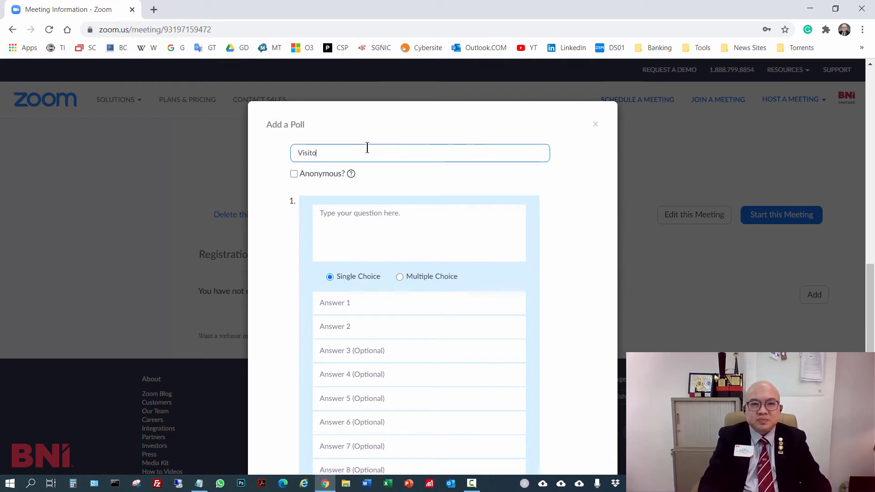
type("r Poll 1")
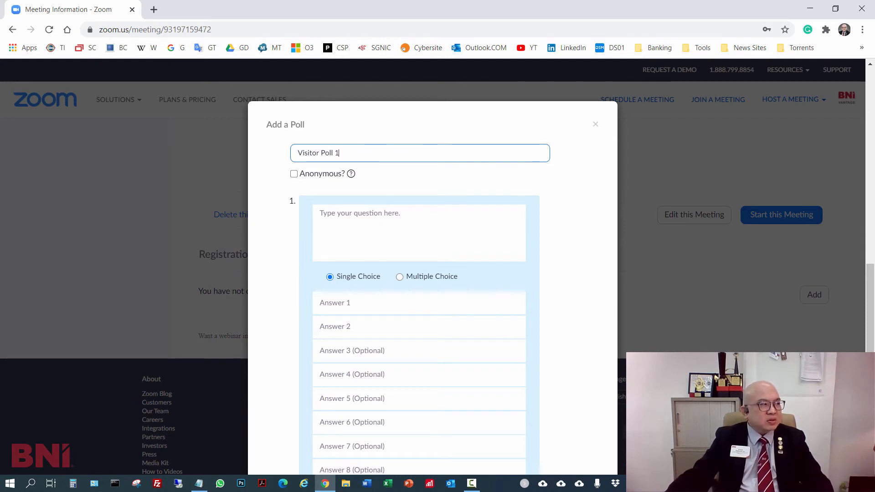
- Enter the poll question "Why are you attending the Meeting today?" with "Looking to Grow my Business" as the first answer
key("alt+Tab")
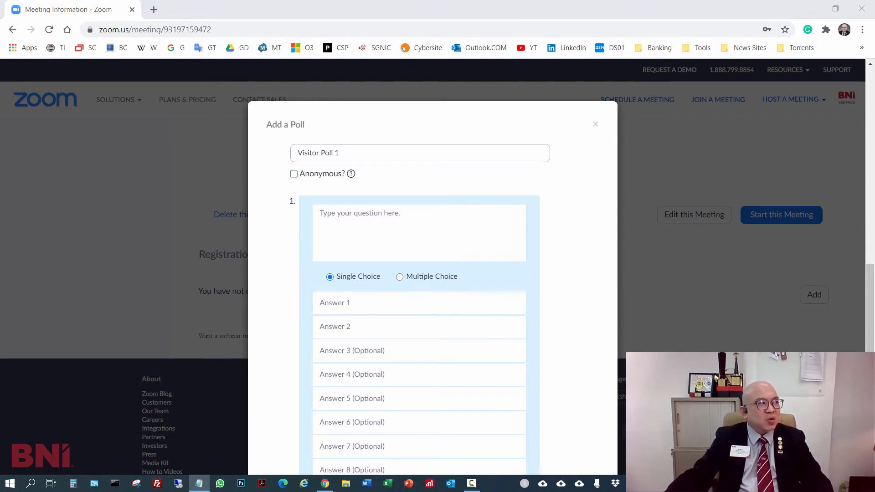
left_click(345, 220)
type("Why are you attending the Meeting today?")
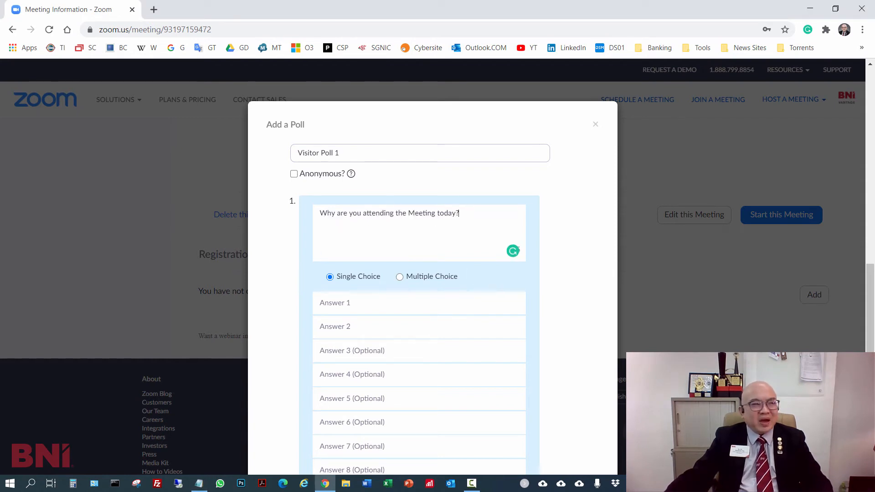
key("alt+Tab")
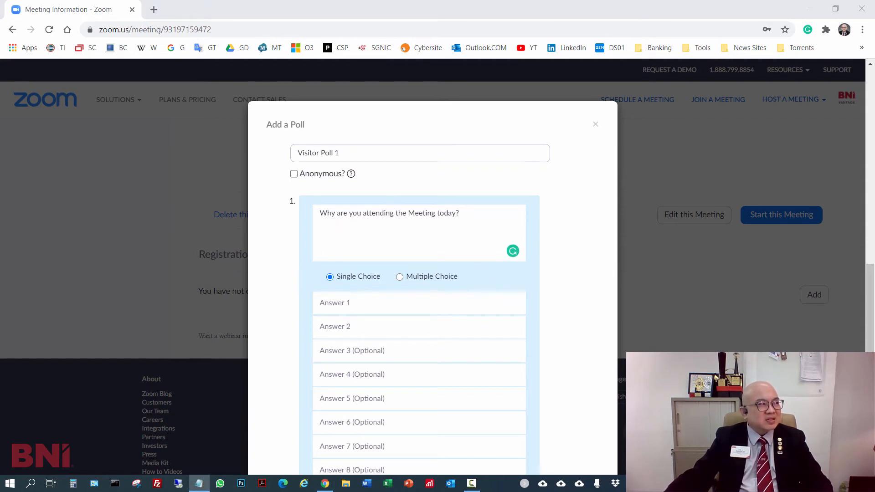
left_click(368, 302)
type("Looking to Grow my Business")
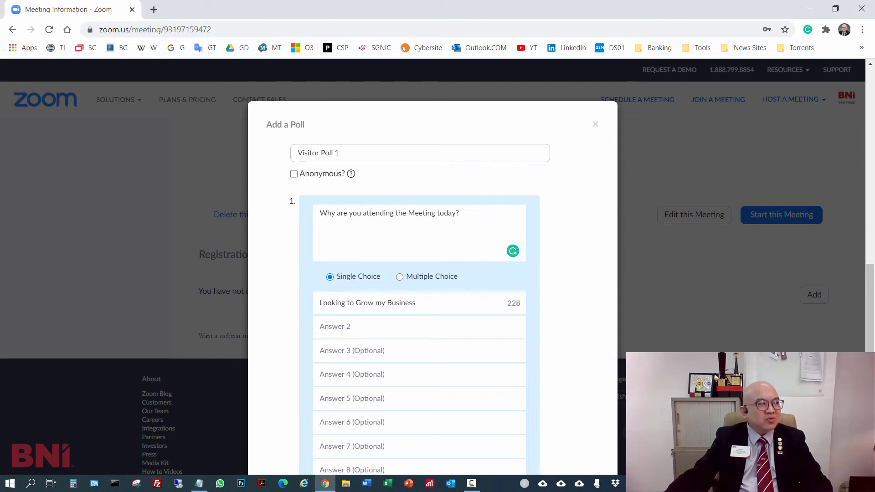
- Fill in "Looking to Network" as the second answer and "Looking for New Clients/Vendors" as the third
key("alt+Tab")
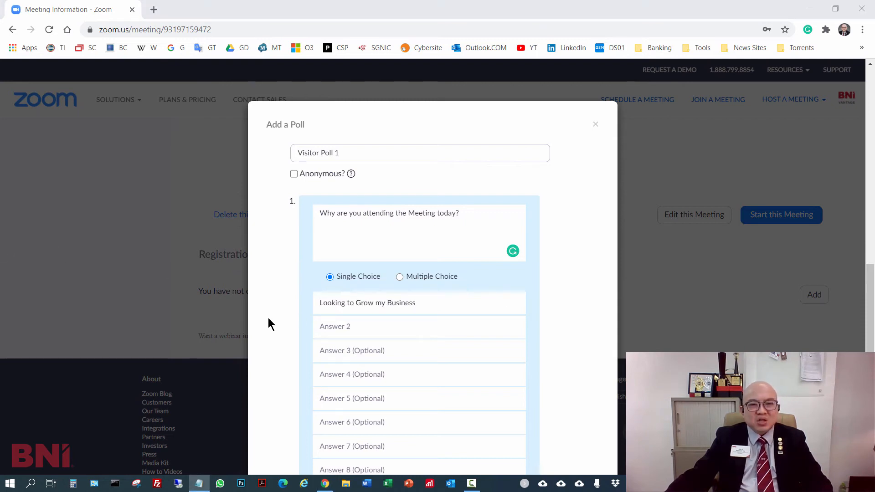
left_click(331, 325)
type("Looking to Network")
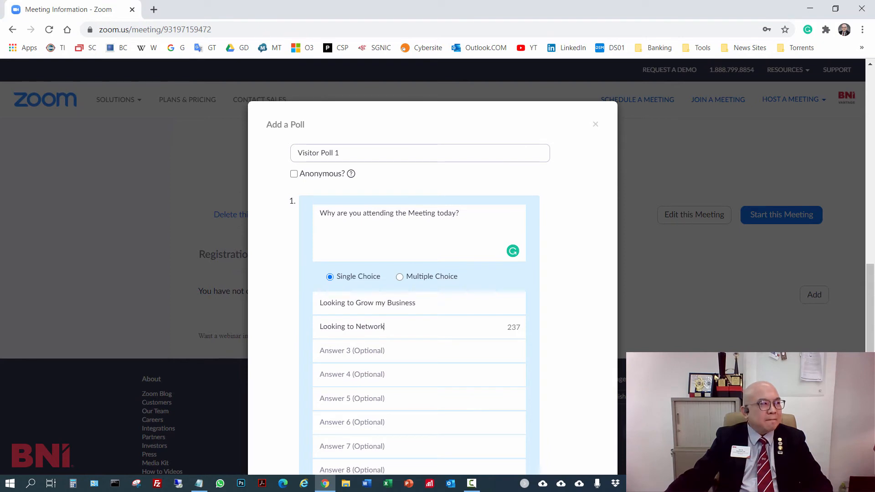
key("alt+Tab")
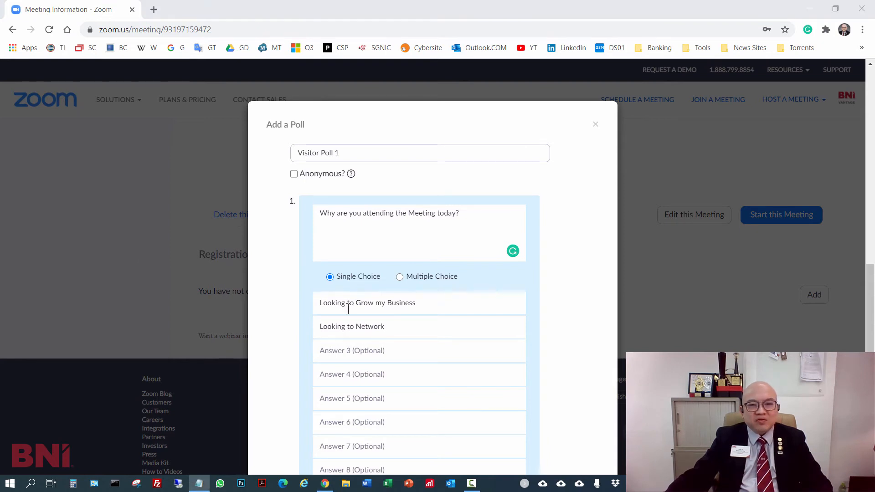
left_click(372, 350)
type("Looking for New Clients/Vendors")
- Add "Wondering how People are doing Business in these Times" and "I was forced to attend" as the fourth and fifth answers, and save the poll
key("alt+Tab")
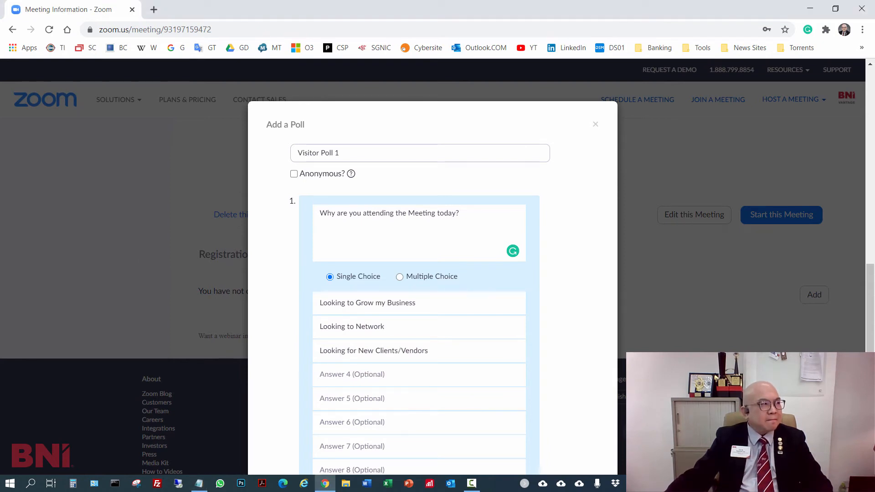
left_click(390, 369)
type("Wondering how People are doing Business in these Times")
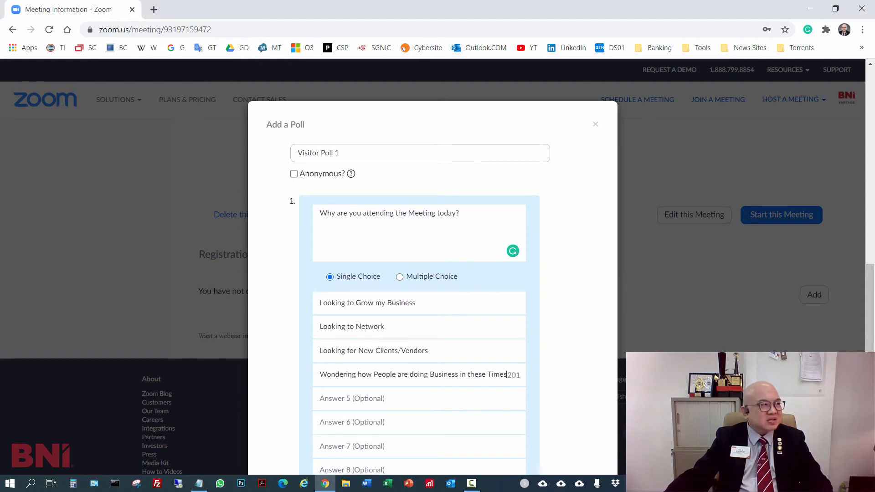
key("alt+Tab")
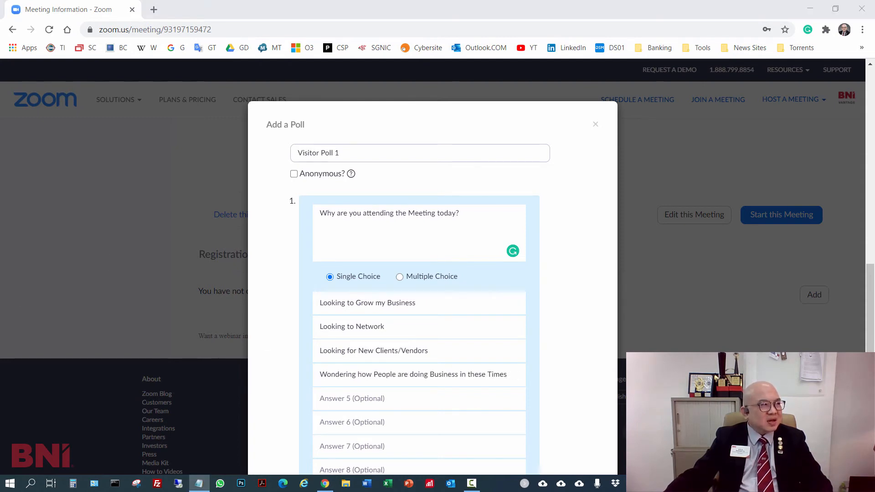
left_click(390, 400)
type("I was forced to attend")
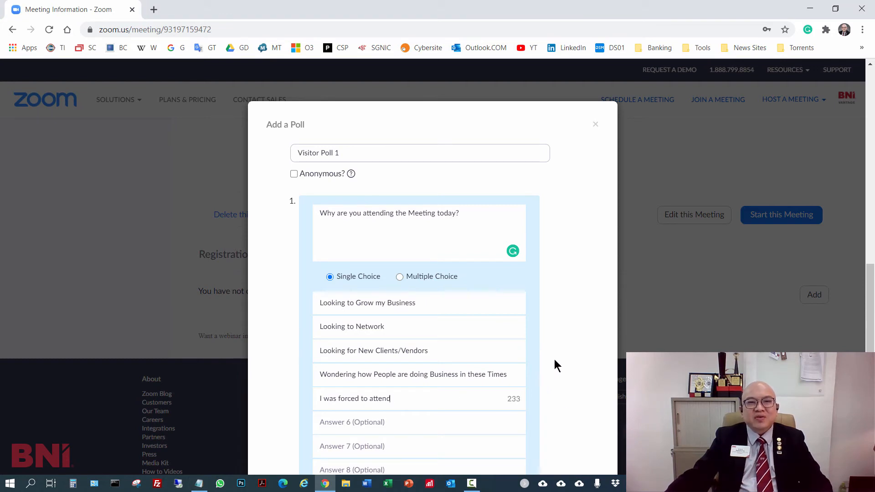
scroll(567, 330, "down", 3)
scroll(565, 325, "down", 1)
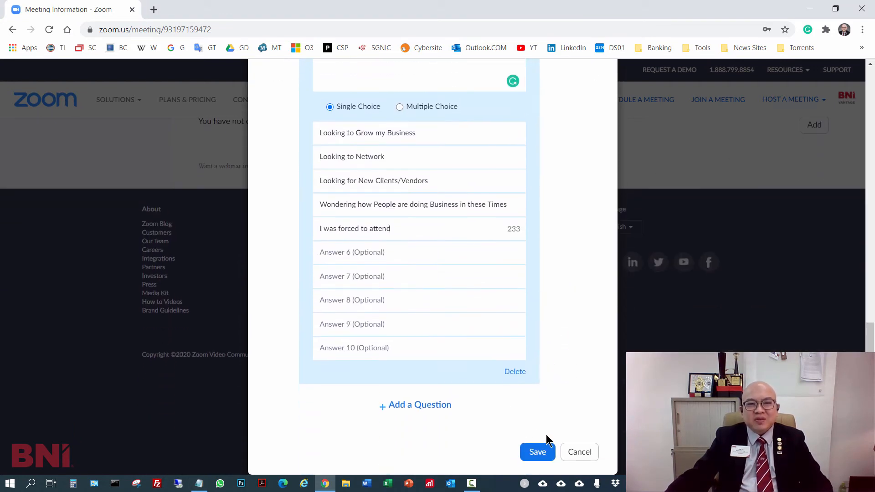
left_click(538, 450)
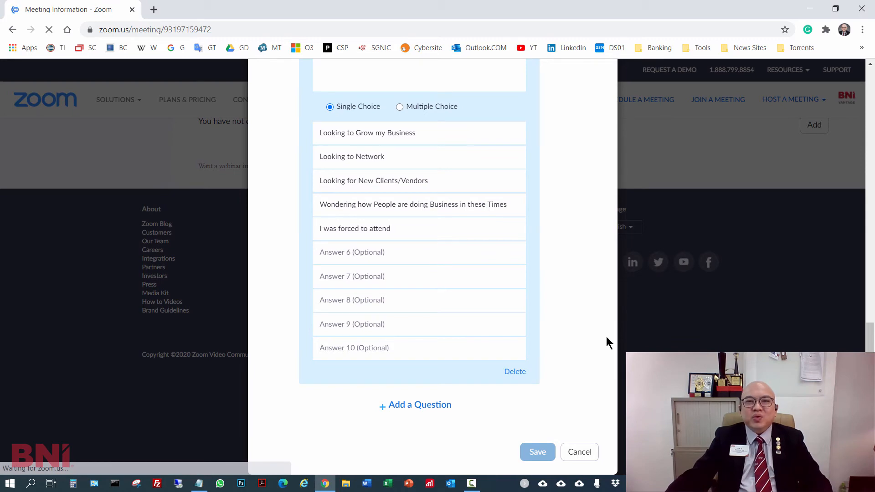
- Create a second poll asking "What Percentage of your business comes through Referrals?" with "70% and more" as its first answer
scroll(520, 273, "down", 4)
scroll(758, 307, "down", 9)
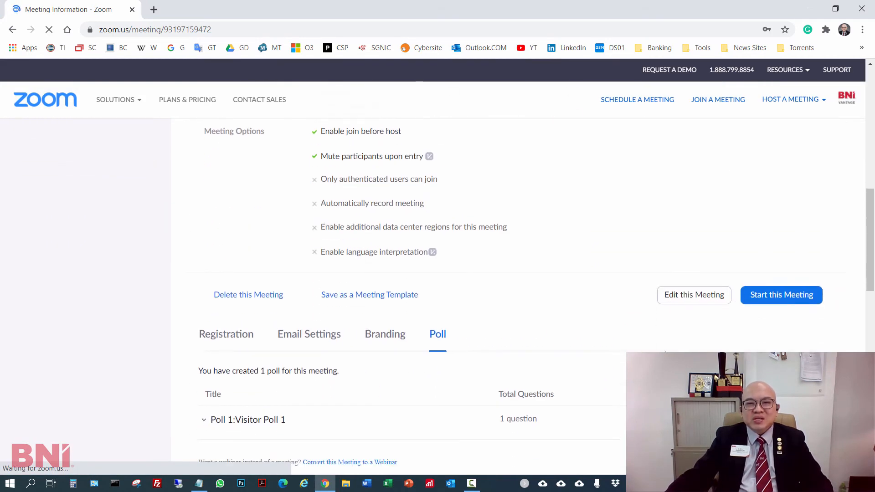
left_click(809, 247)
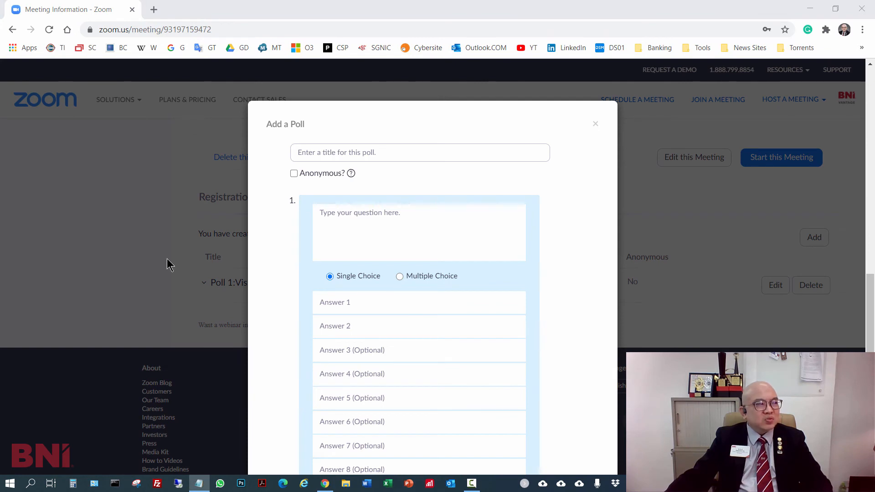
left_click(433, 217)
type("What Percentage of your business comes through Referrals?")
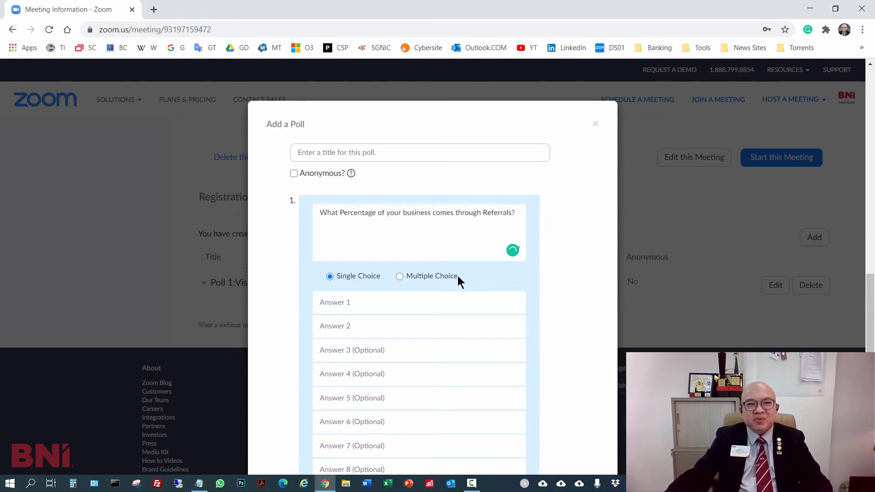
key("alt+Tab")
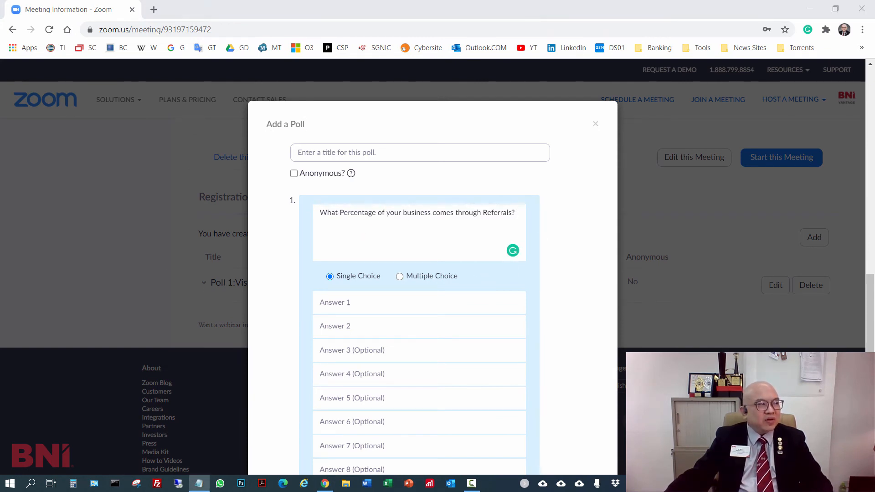
left_click(409, 301)
type("70% and more")
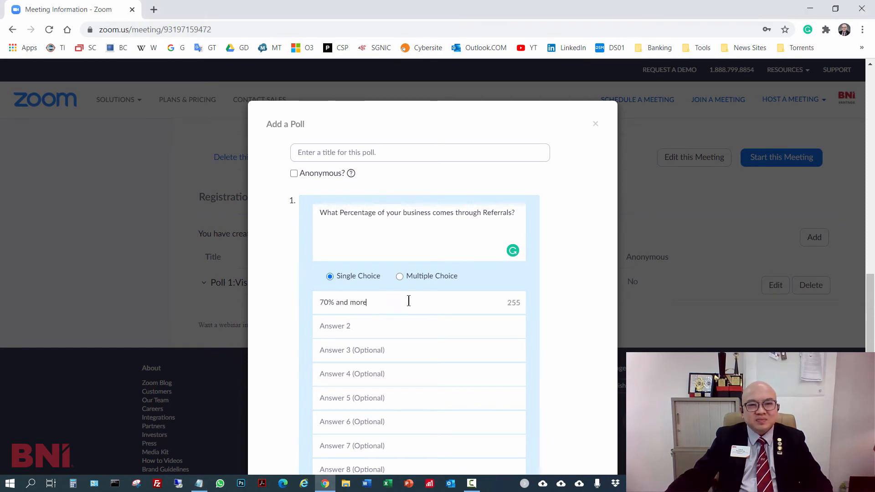
key("alt+Tab")
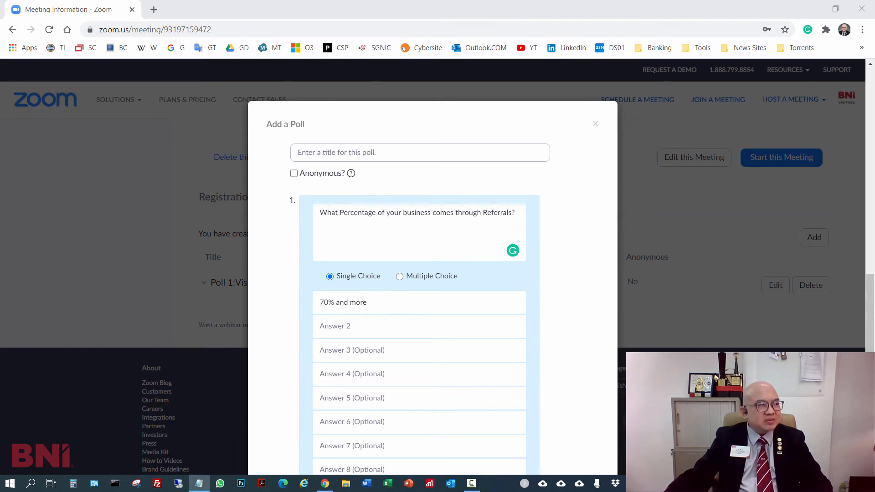
left_click(375, 326)
type("70% and more")
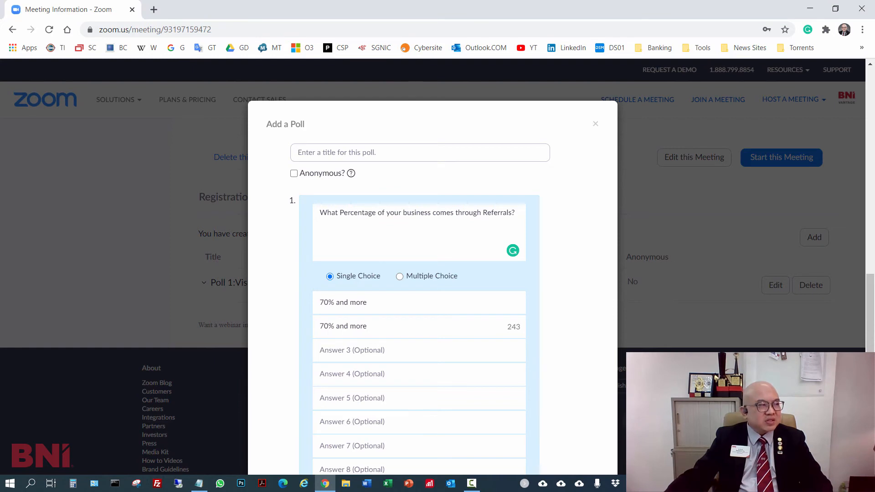
- Enter "30-49%" as the referral poll's third answer and replace its second answer with "50-69%"
key("alt+Tab")
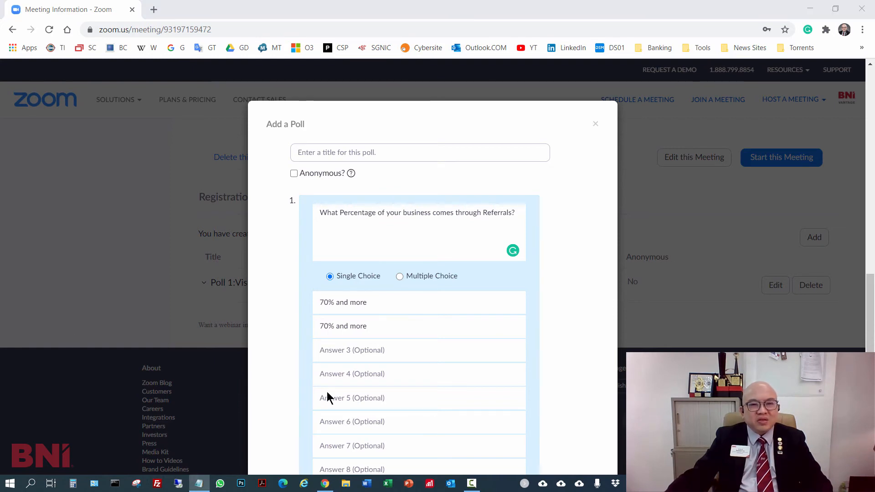
left_click(375, 352)
type("30-49%")
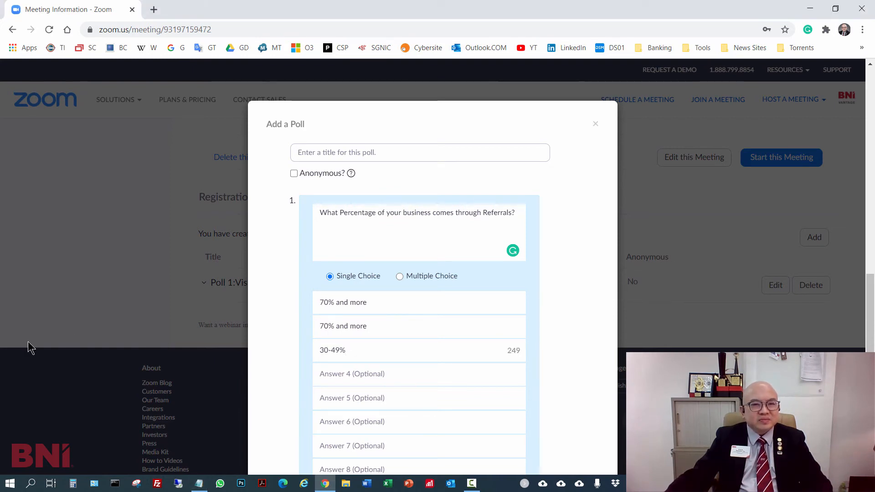
left_click(410, 327)
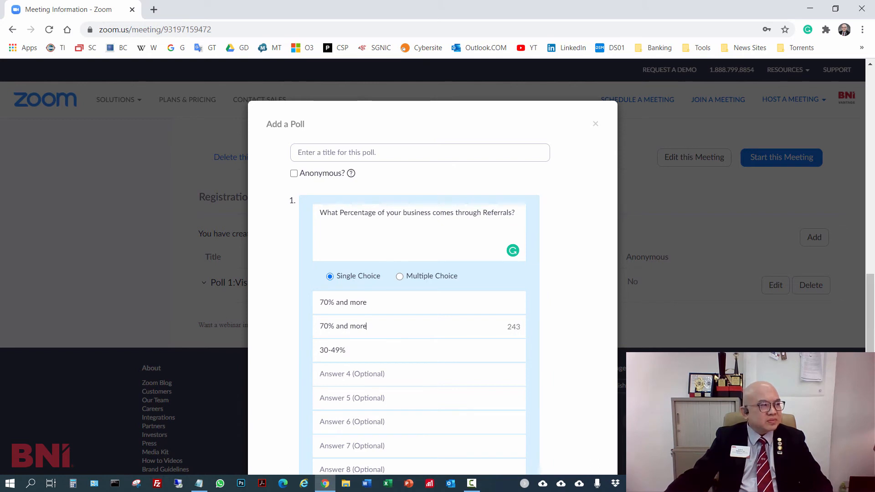
key("alt+Tab")
triple_click(392, 324)
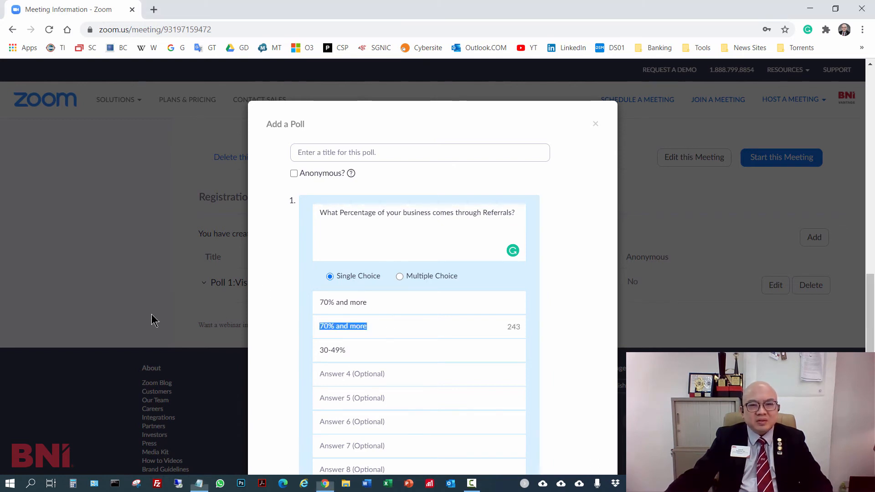
type("50-69%")
- Enter "Less than 30%" as the fourth answer and save the referral poll without a title
key("alt+Tab")
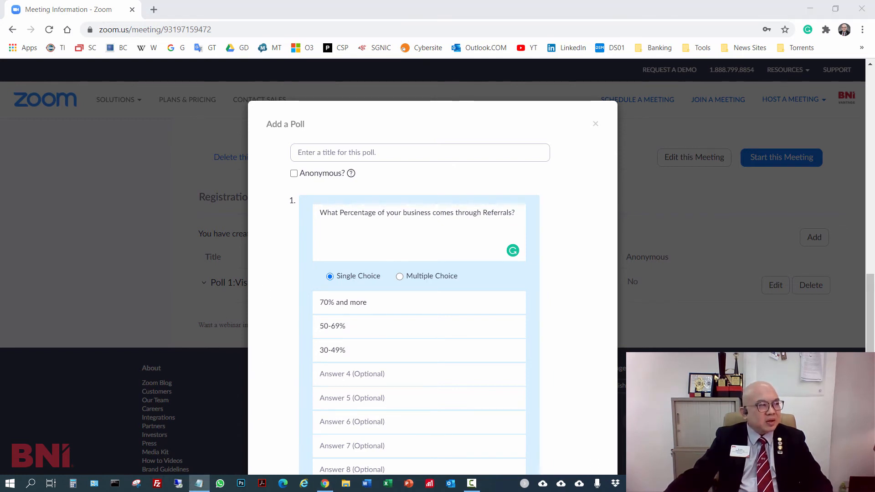
left_click(369, 374)
type("Less than 30%")
scroll(415, 371, "down", 2)
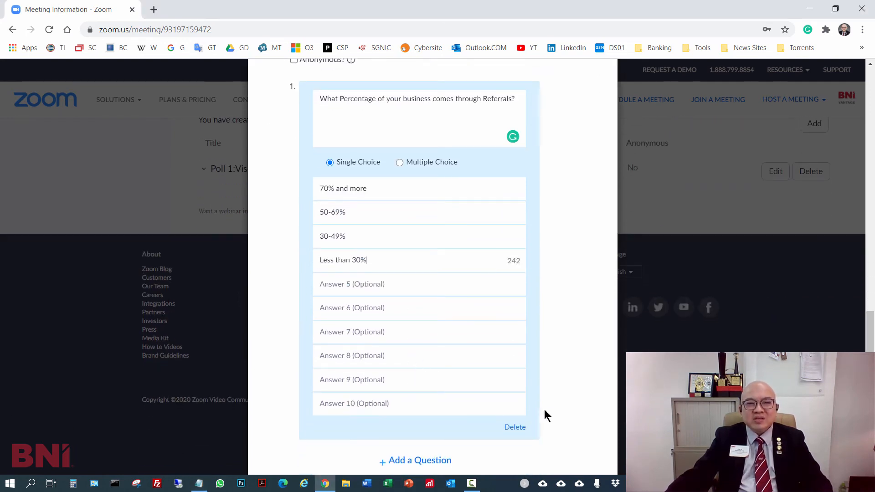
scroll(472, 456, "down", 1)
left_click(537, 451)
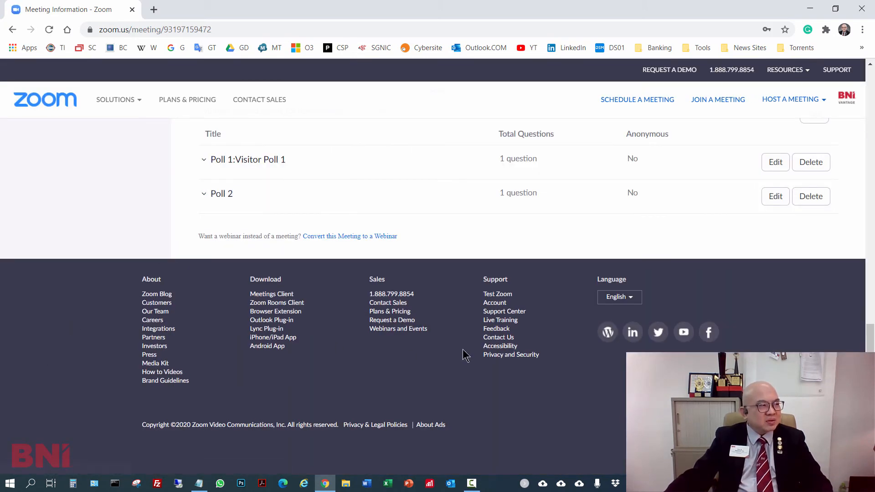
- Create a third poll with the question "Are you interested in becoming a Member of BNI/part of this successful team?"
scroll(664, 253, "up", 2)
left_click(805, 235)
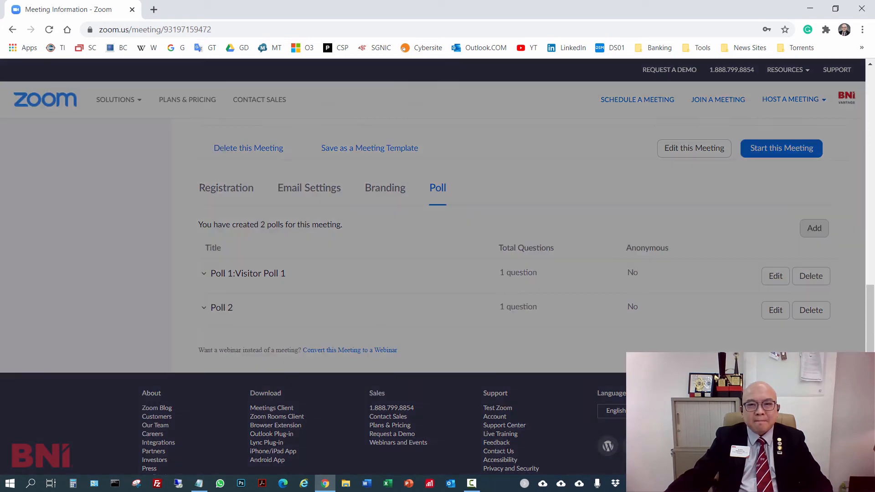
key("alt+Tab")
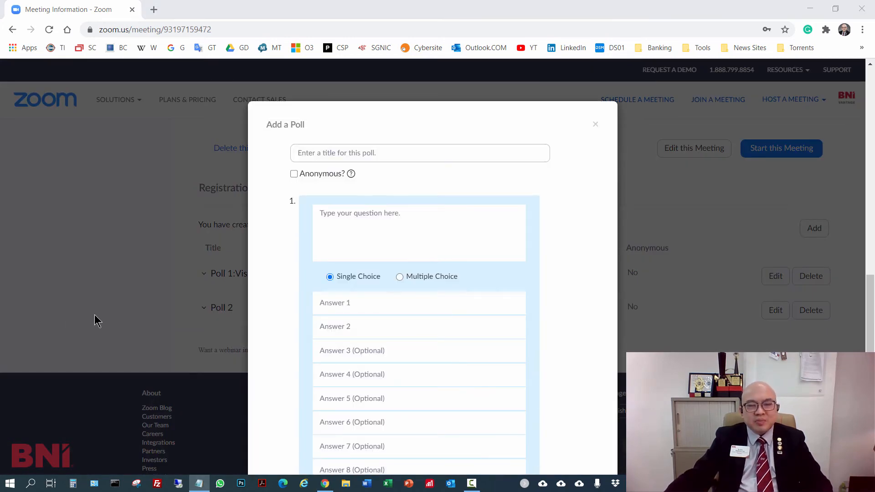
left_click(399, 233)
type("Are you interested in becoming a Member of BNI/ part of this successful team?")
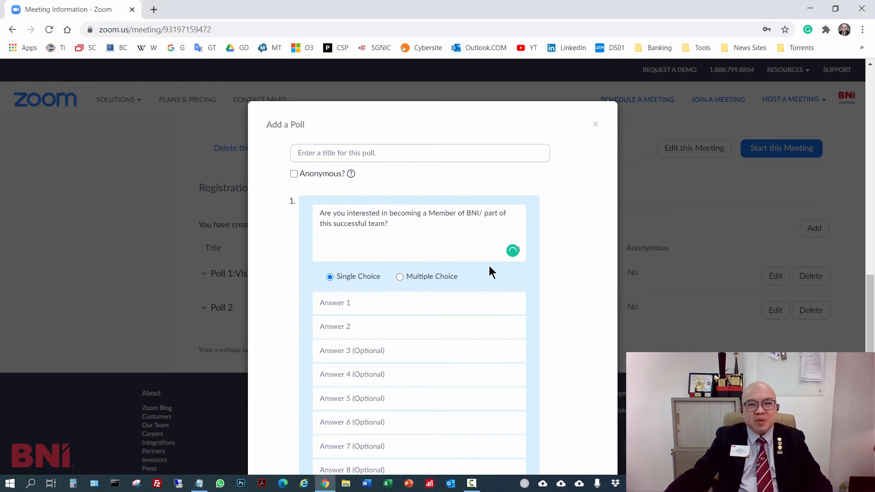
left_click(485, 215)
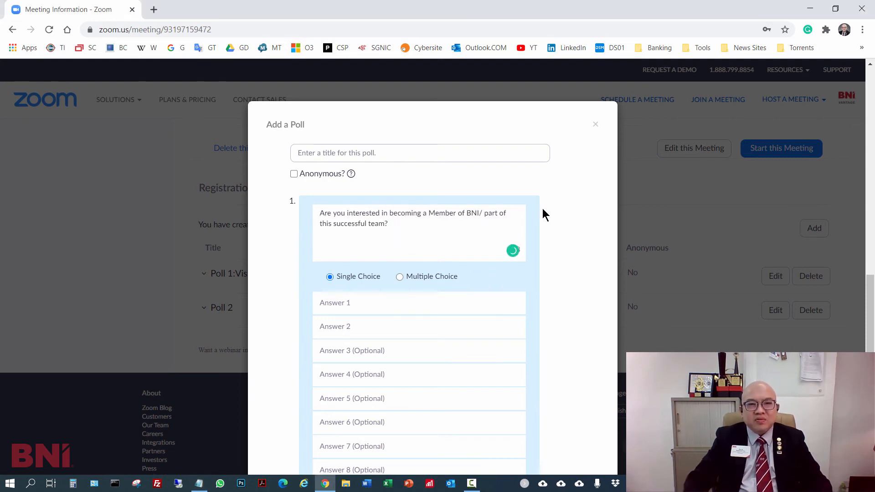
key("BackSpace")
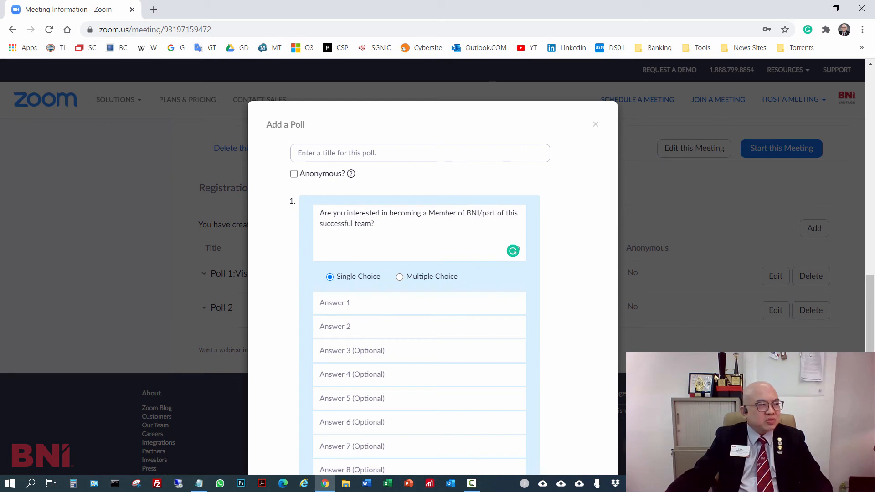
- Enter "YES! – I am ready to get Started" and "Maybe – But I would like more information" as the membership poll's first two answers
key("alt+Tab")
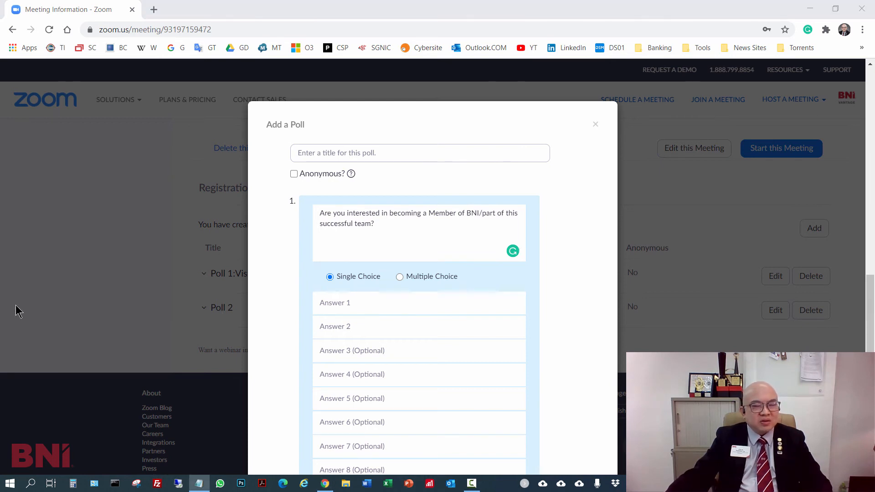
left_click(392, 304)
type("YES! – I am ready to get Started")
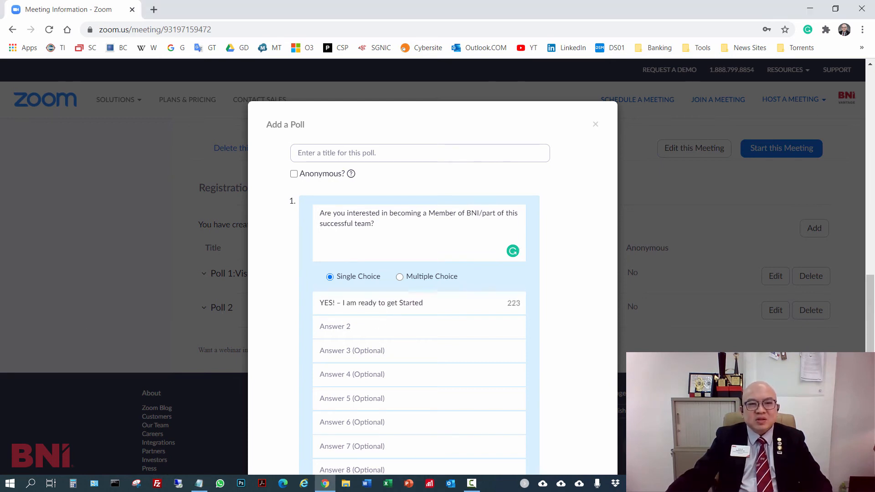
key("alt+Tab")
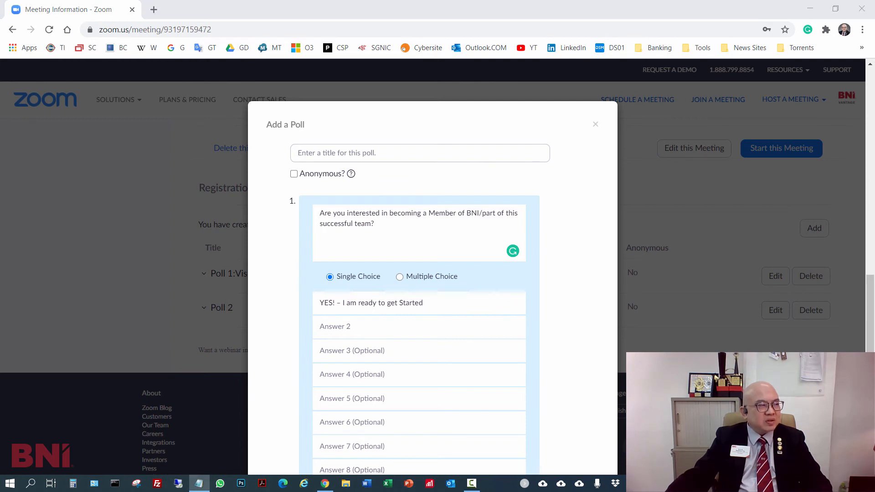
left_click(392, 329)
type("Maybe – But I would like more information")
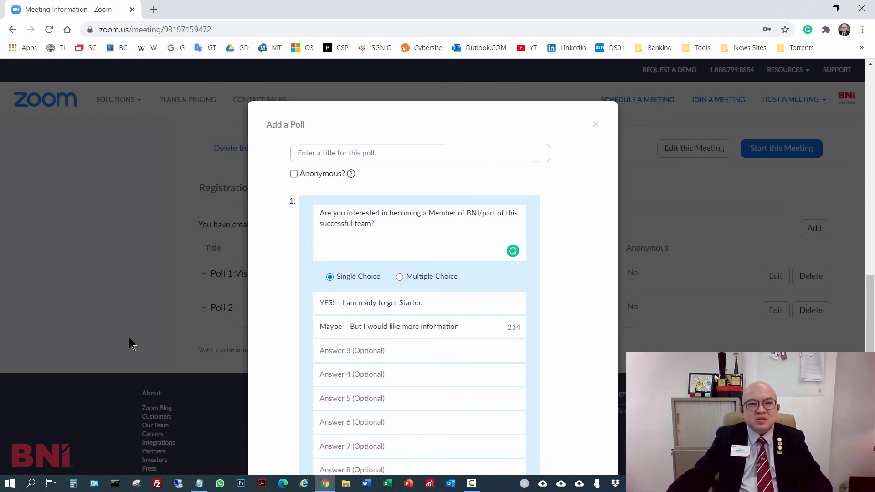
- Add "No – I know someone else who could be interested" and "No – This is not the right time for me" as answers three and four
key("alt+Tab")
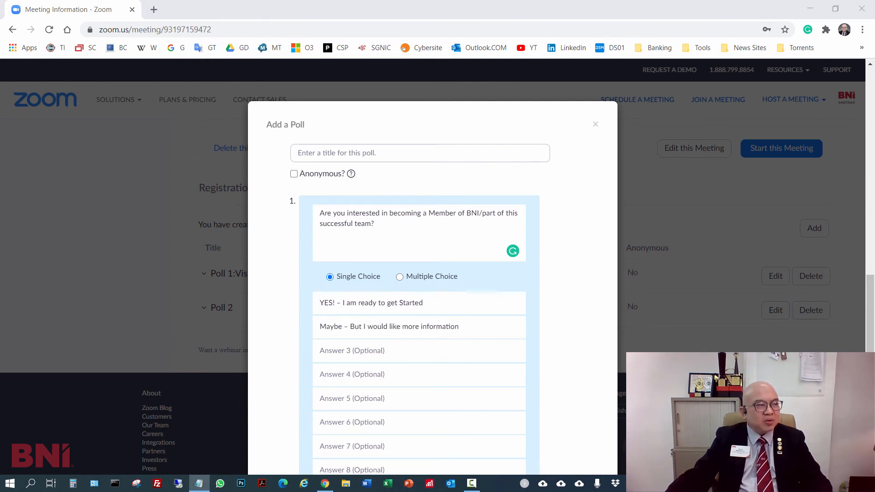
left_click(412, 354)
type("No – I know someone else who could be interested")
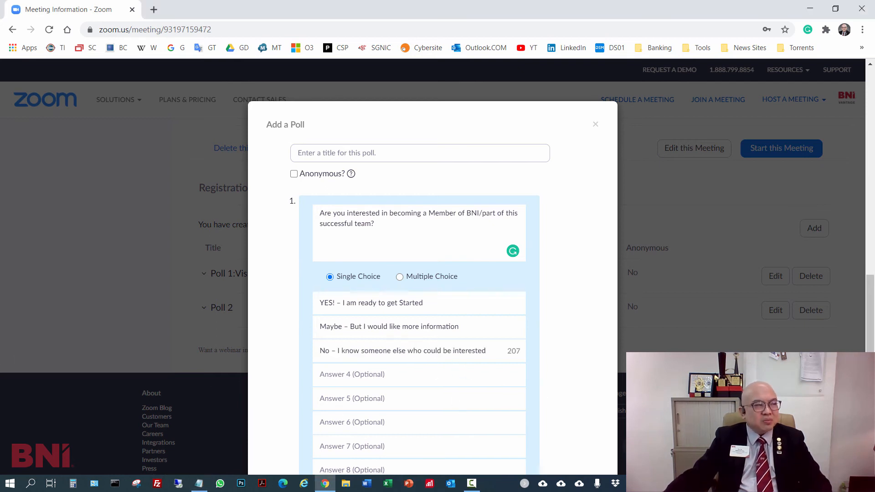
key("alt+Tab")
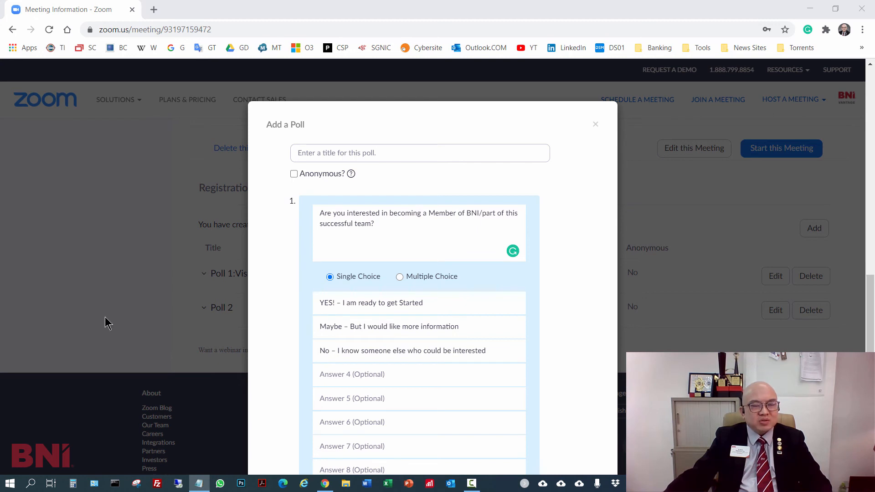
left_click(403, 373)
type("No – This is not the right time for me")
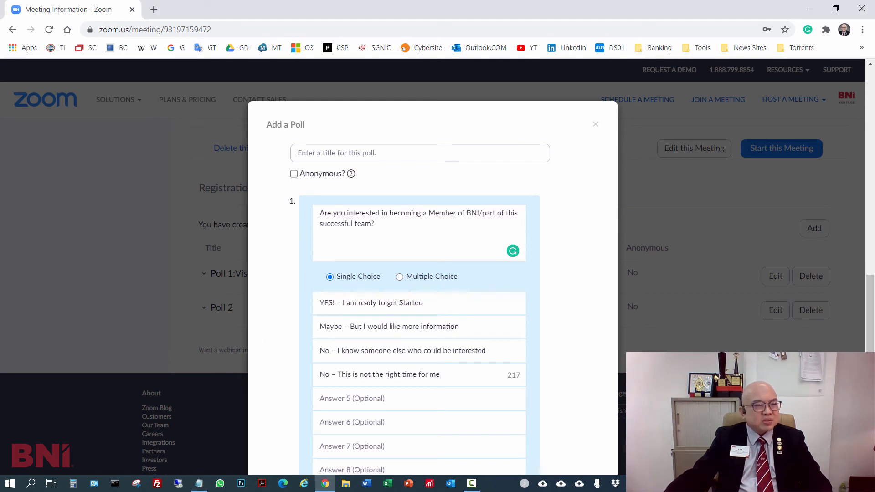
- Add "YES – But my category is already closed" as the membership poll's fifth answer
key("alt+Tab")
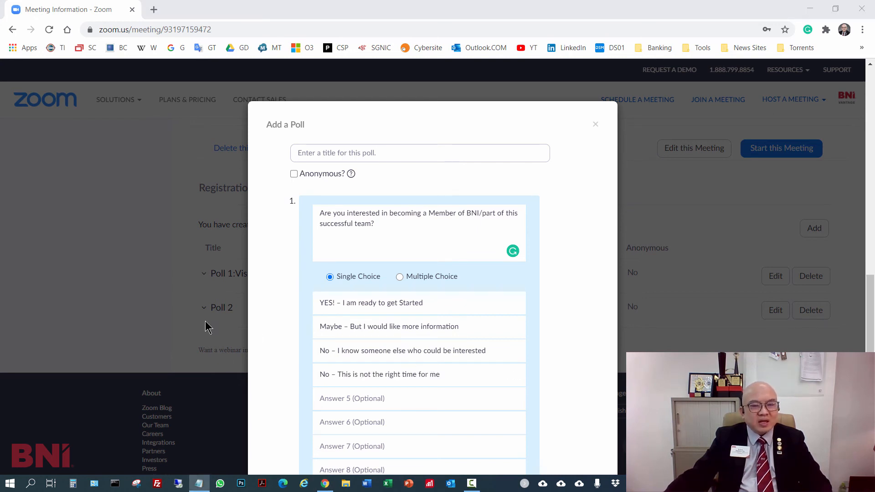
left_click(396, 395)
type("YES – But my category is already closed")
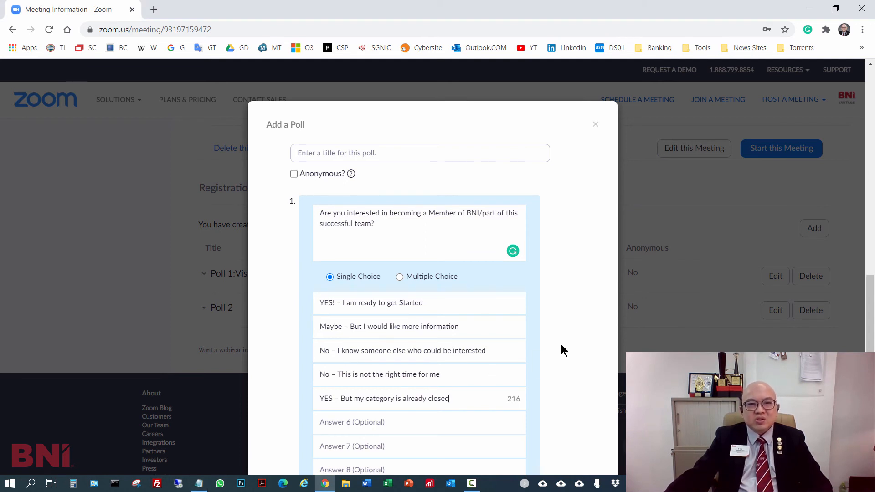
- Title the membership poll "Visitor Poll 3" and save it
left_click(380, 152)
type("Viso")
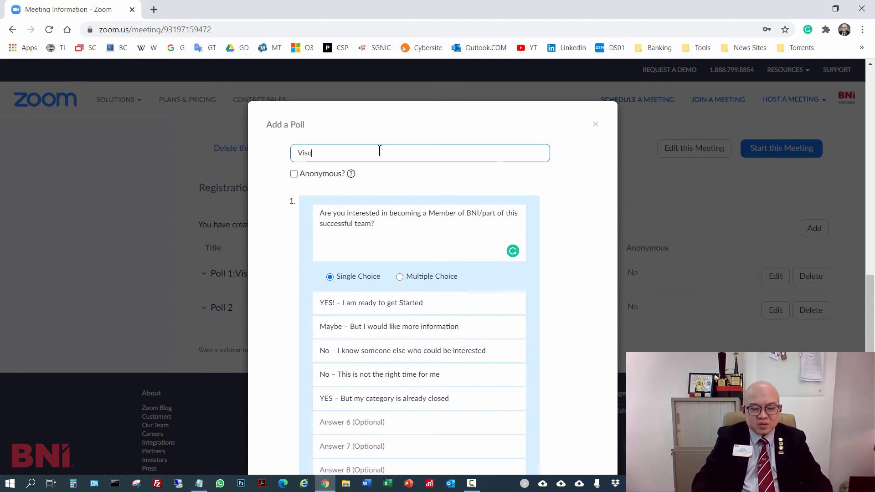
type("t")
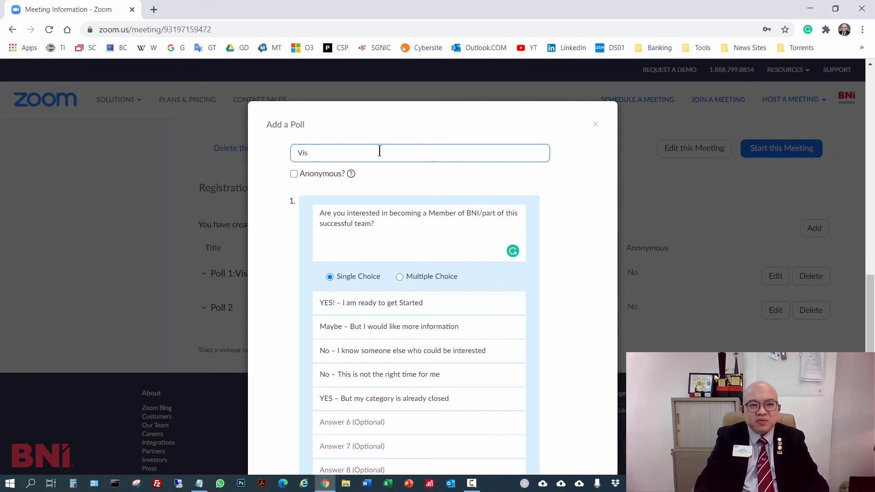
type("itor Pol")
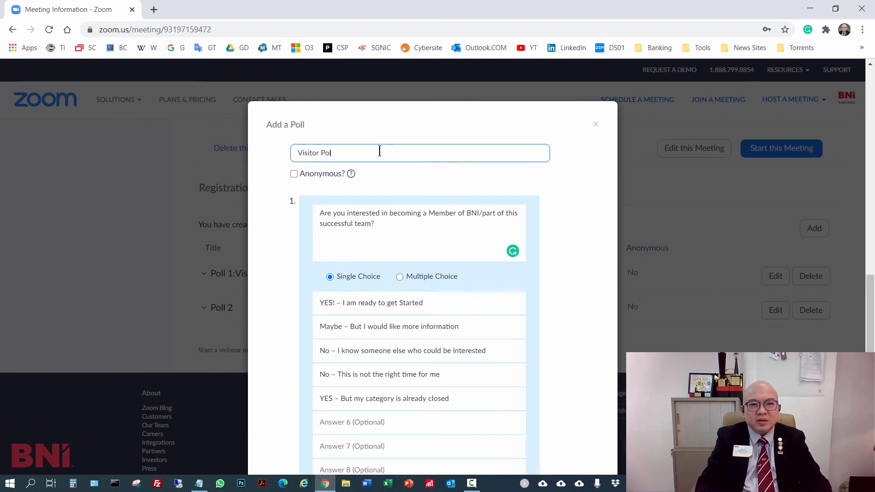
type("l 3")
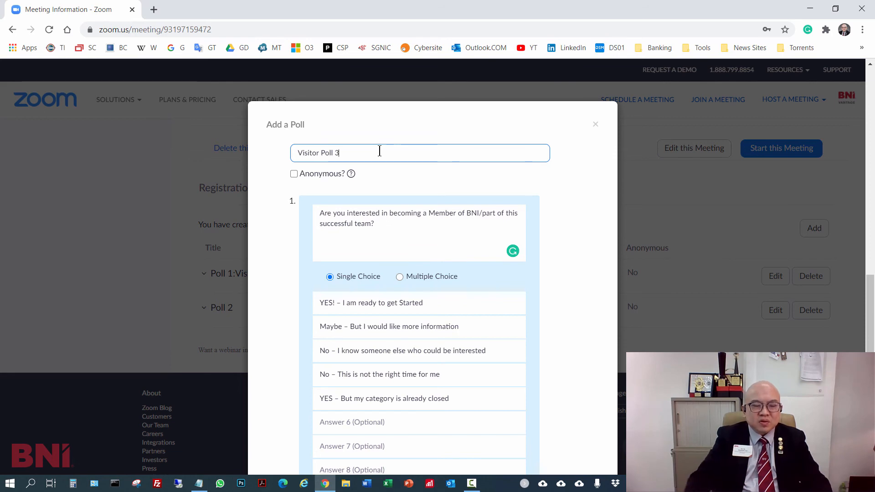
left_click(600, 233)
scroll(601, 235, "down", 4)
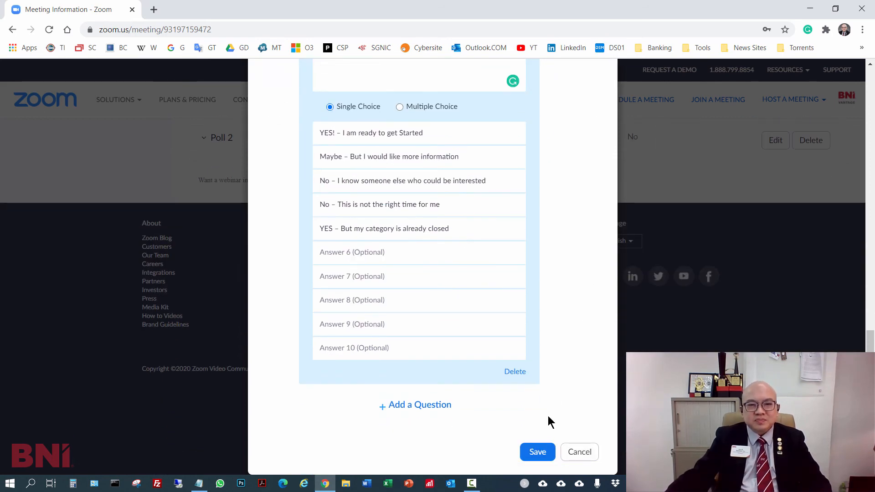
left_click(541, 452)
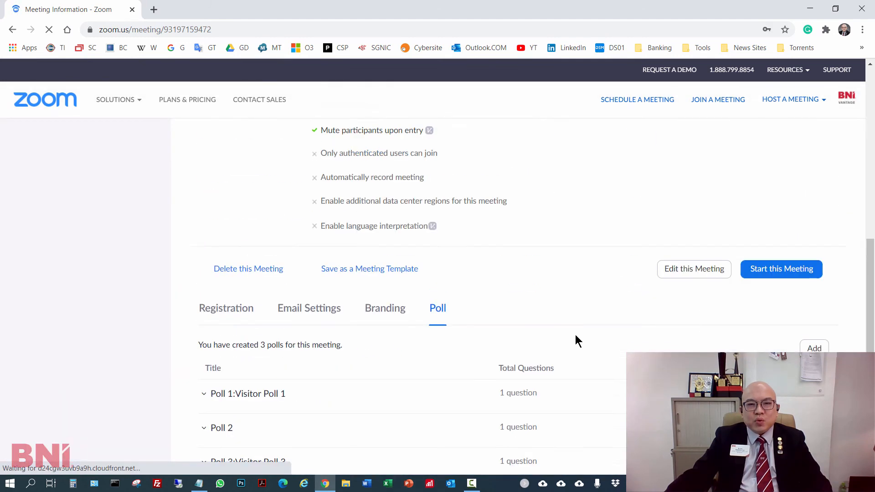
- Give the untitled referral poll the title "Visitor Poll 2" and save the change
scroll(573, 333, "down", 2)
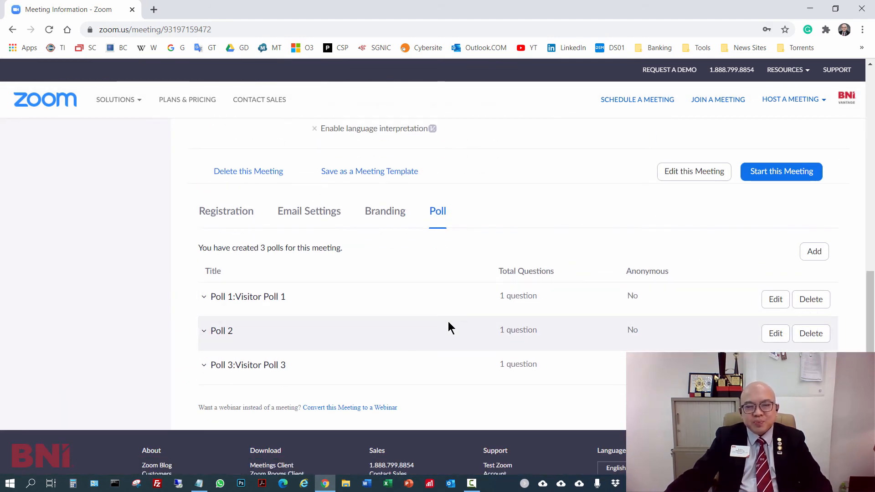
left_click(776, 333)
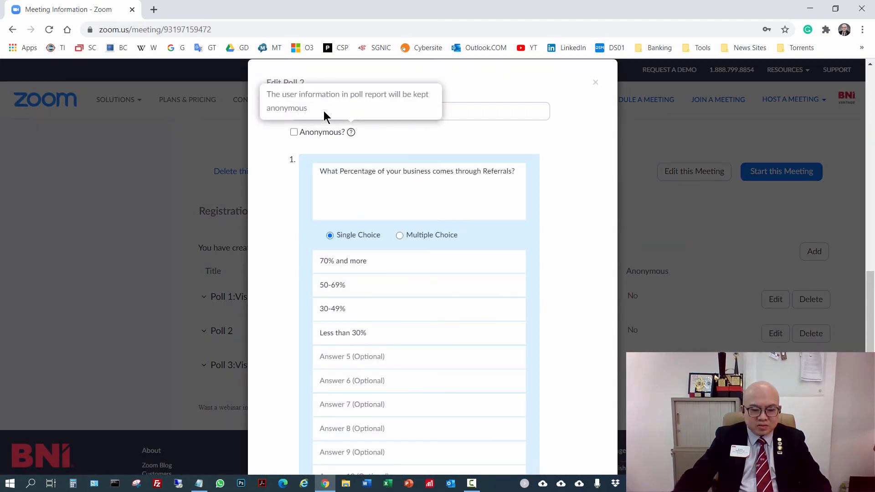
left_click(469, 104)
type("Vis")
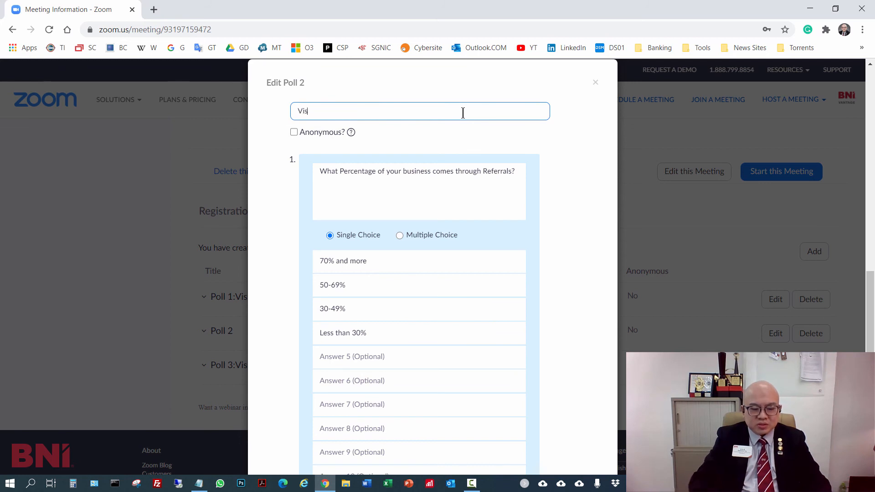
type("itor Poll")
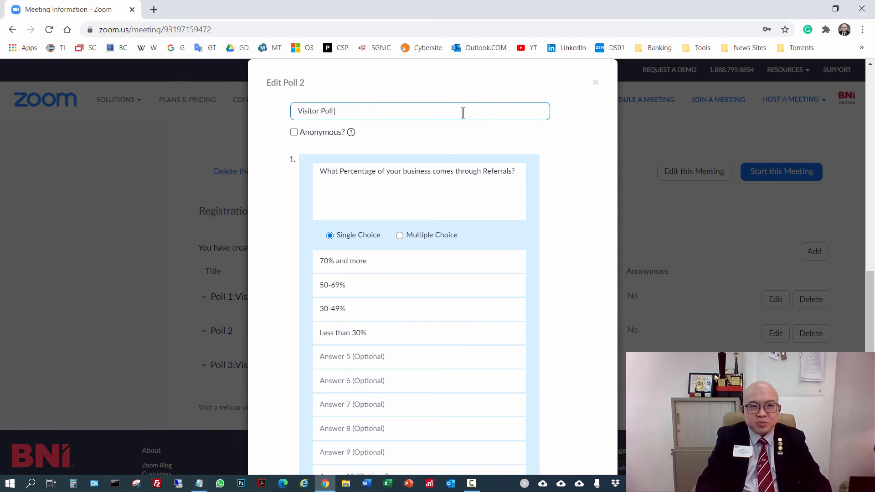
type(" 2")
scroll(490, 283, "down", 4)
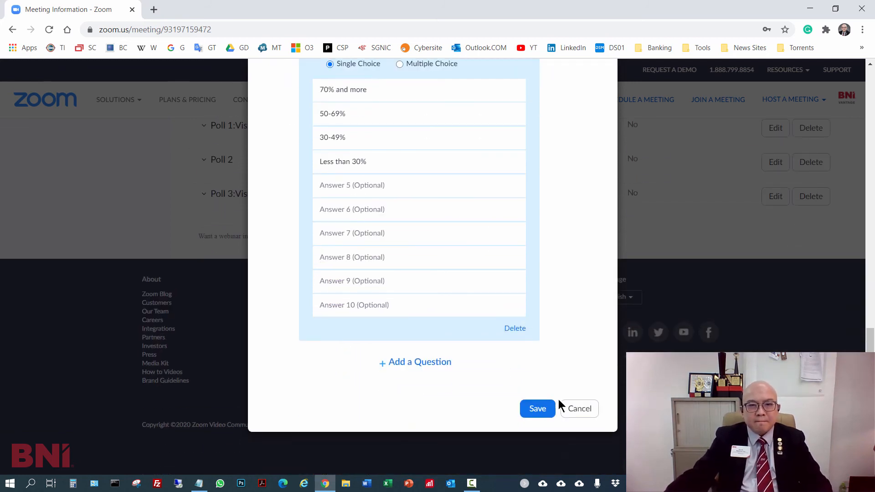
left_click(533, 410)
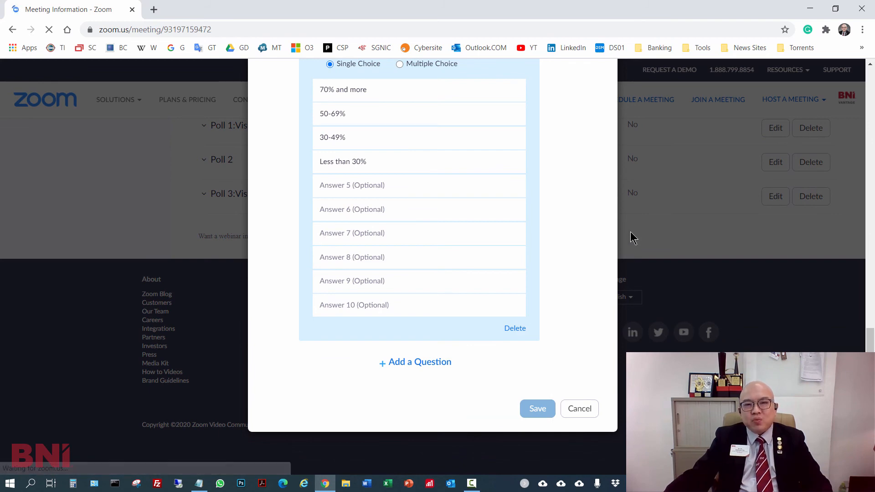
- Open the meeting's registration link and check the banner, logo, topic and disclaimer on the registration page
scroll(535, 333, "down", 10)
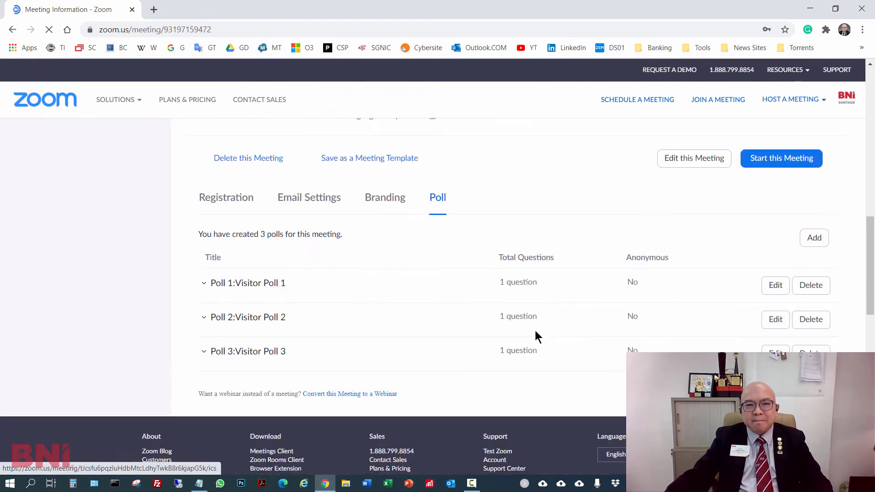
scroll(535, 332, "down", 1)
scroll(456, 261, "up", 1)
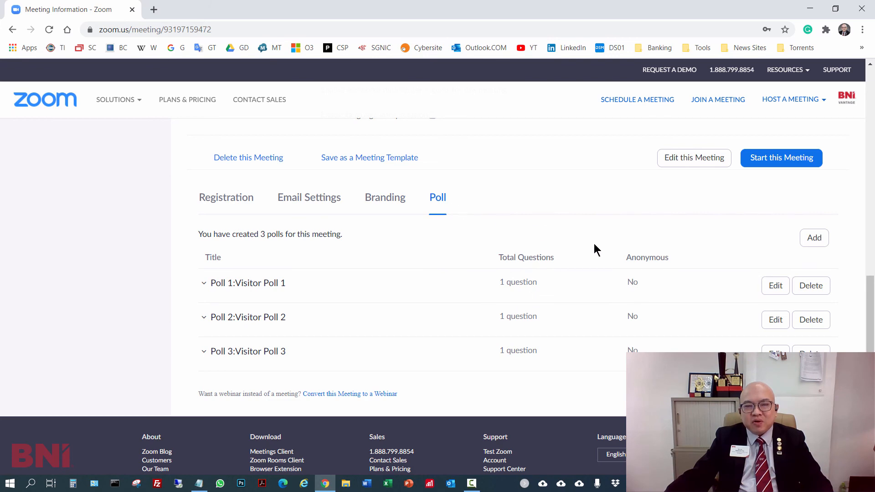
scroll(543, 275, "up", 7)
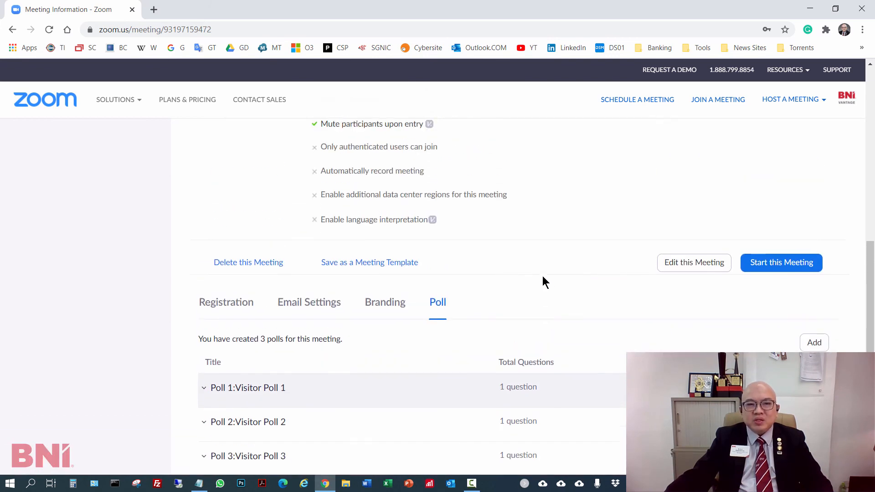
scroll(570, 284, "up", 2)
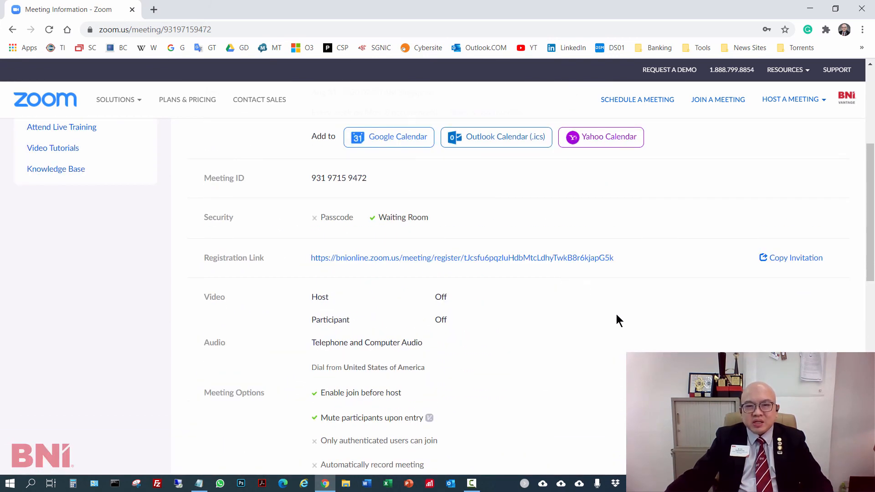
left_click(542, 258)
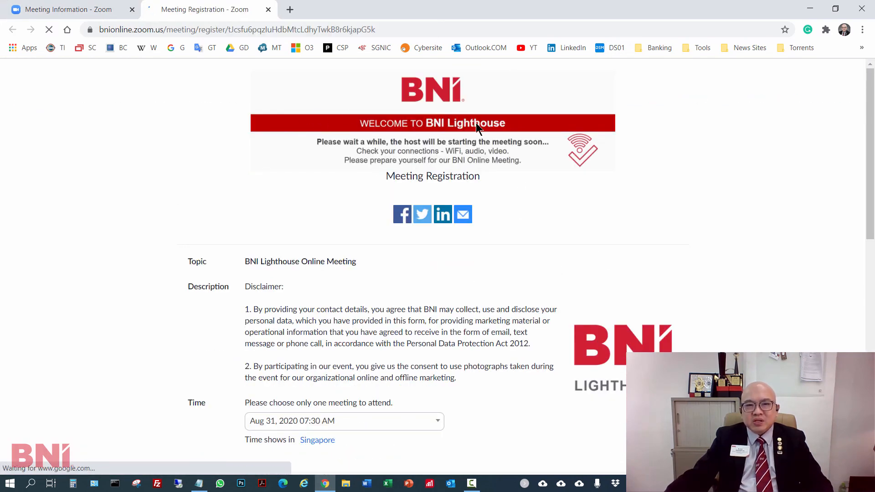
scroll(565, 215, "down", 3)
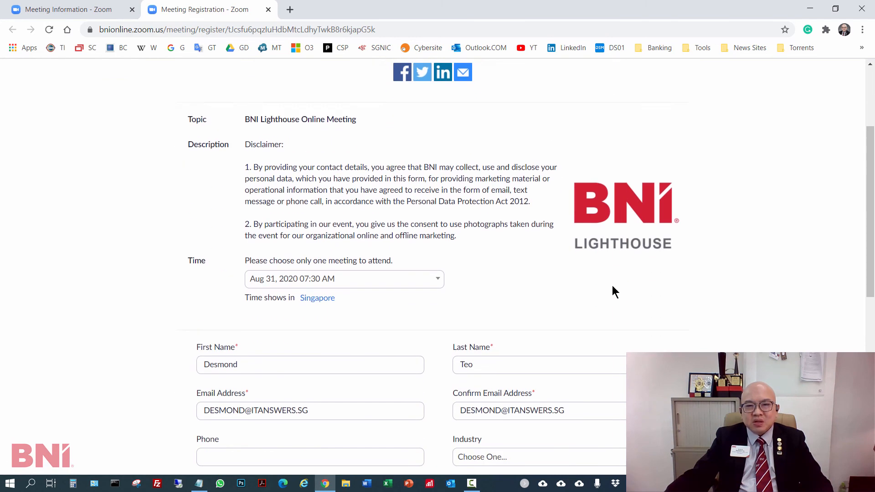
- Look through the meeting dates offered on the registration page, keeping Aug 31, 2020 07:30 AM selected
left_click(371, 252)
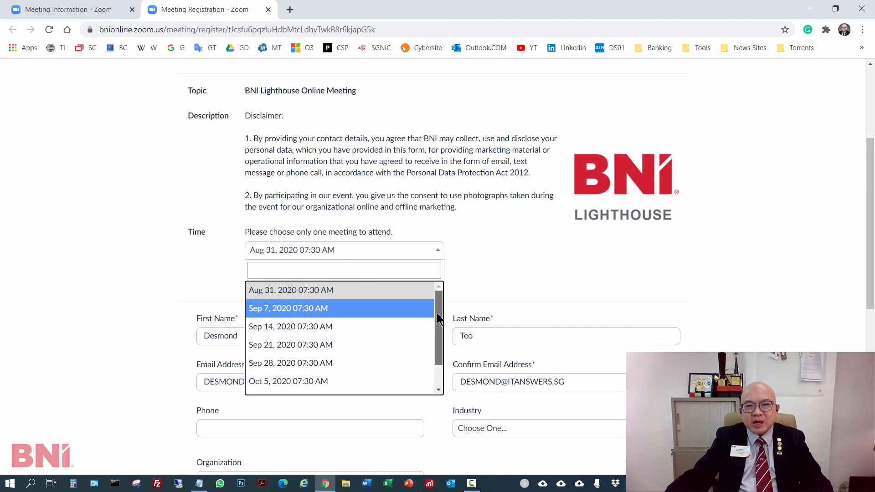
left_click_drag(436, 313, 515, 275)
left_click(526, 267)
- Review the registration form's contact, phone, industry, organization and "Who invited you?" fields, then return to the banner
scroll(358, 294, "down", 1)
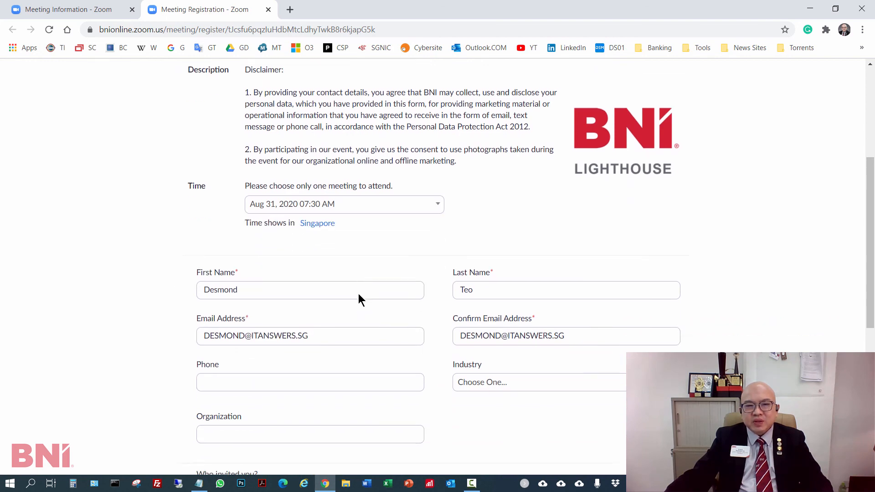
scroll(358, 294, "down", 1)
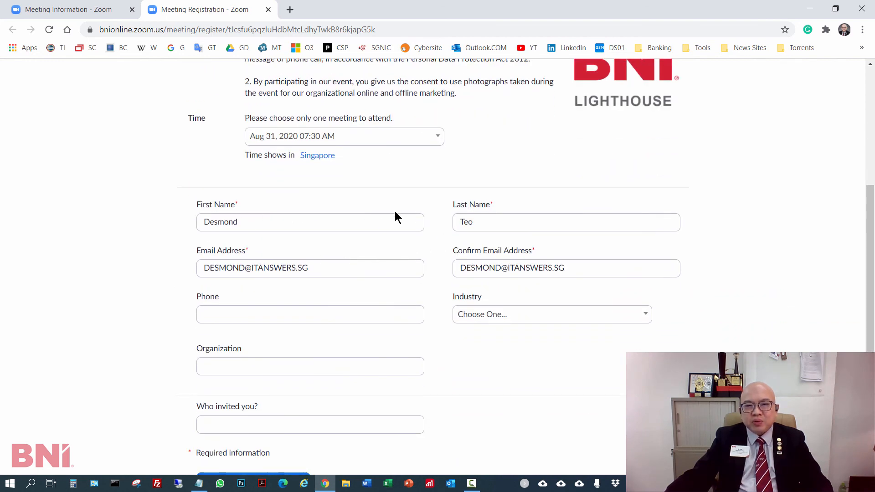
scroll(354, 256, "down", 1)
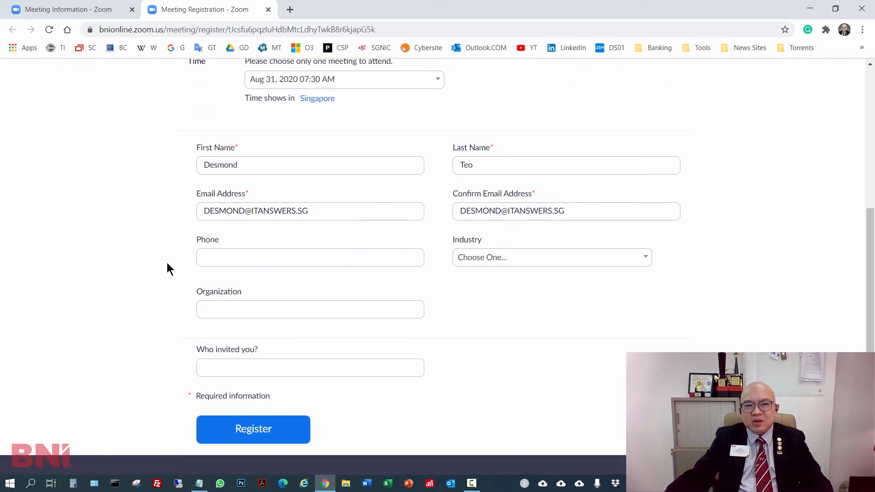
left_click(297, 259)
left_click(539, 293)
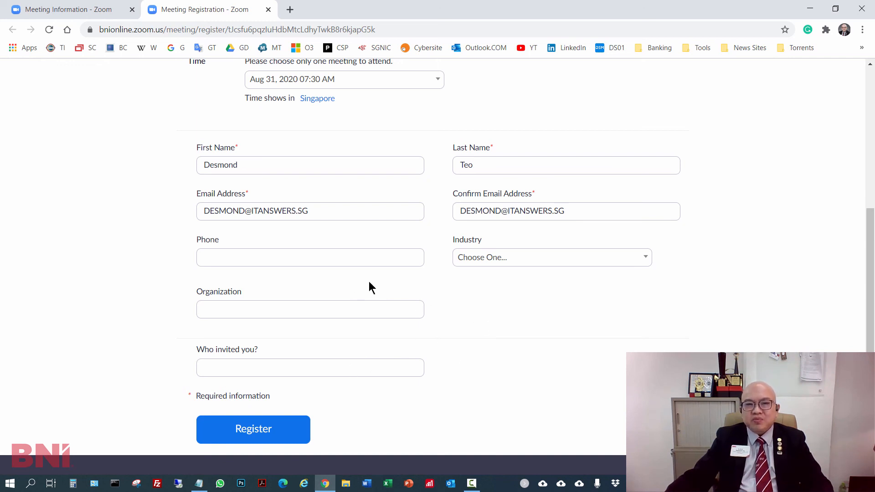
scroll(521, 357, "down", 3)
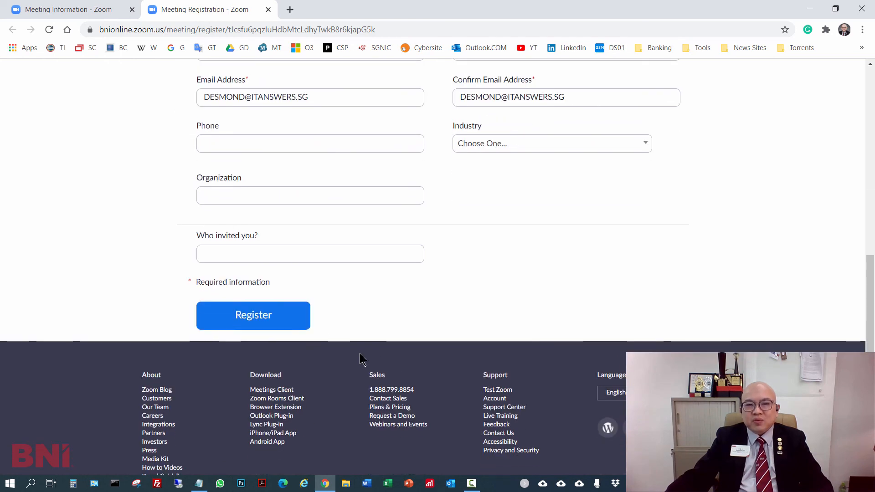
scroll(495, 322, "up", 6)
scroll(494, 322, "up", 3)
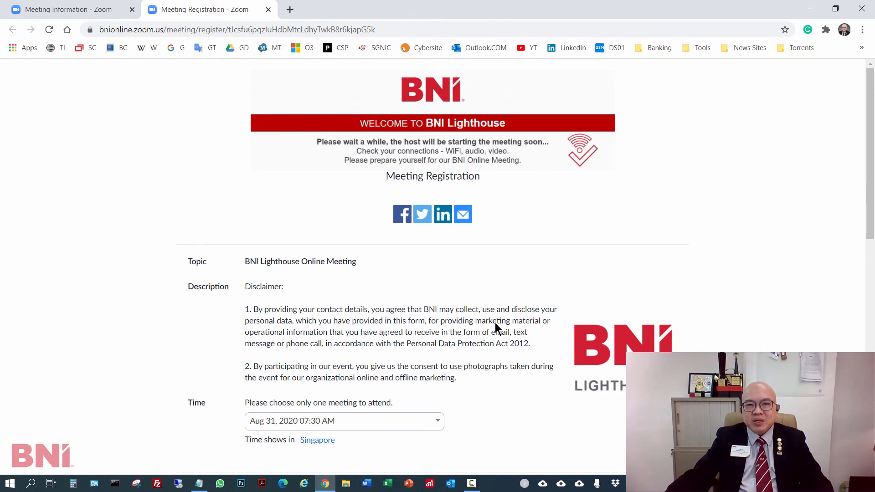